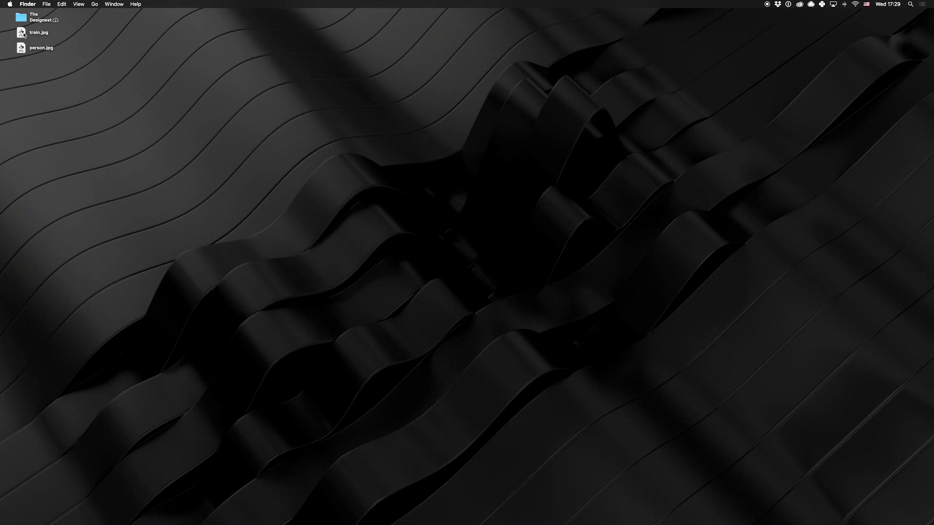
- Preview the train.jpg and person.jpg images on the desktop
click(24, 34)
key(space)
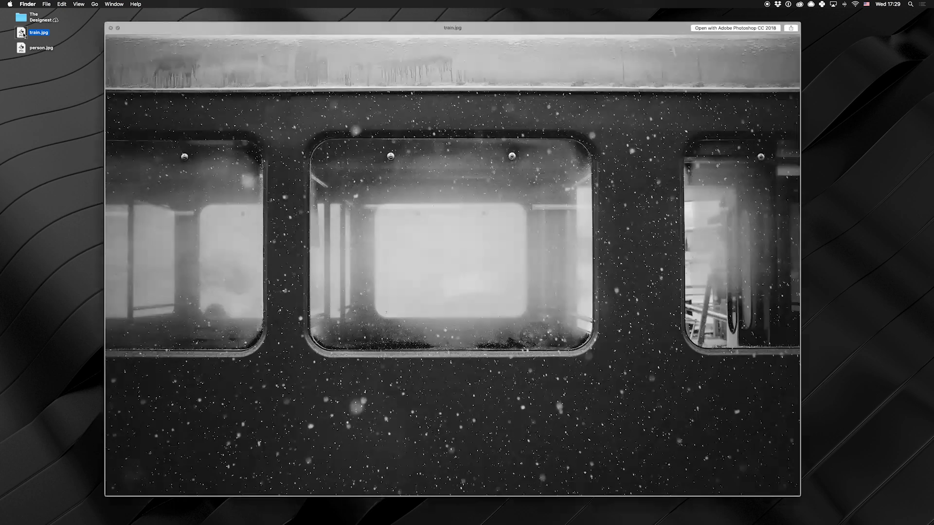
key(Down)
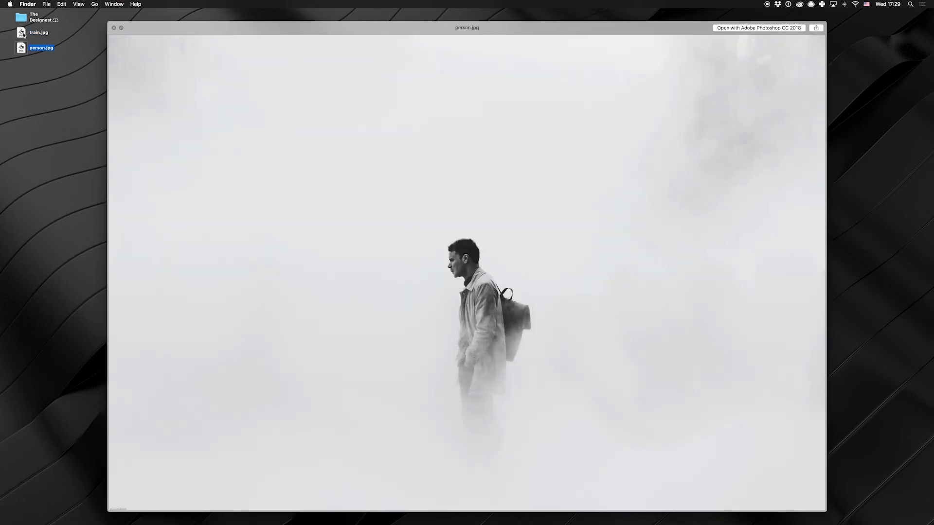
key(space)
click(97, 93)
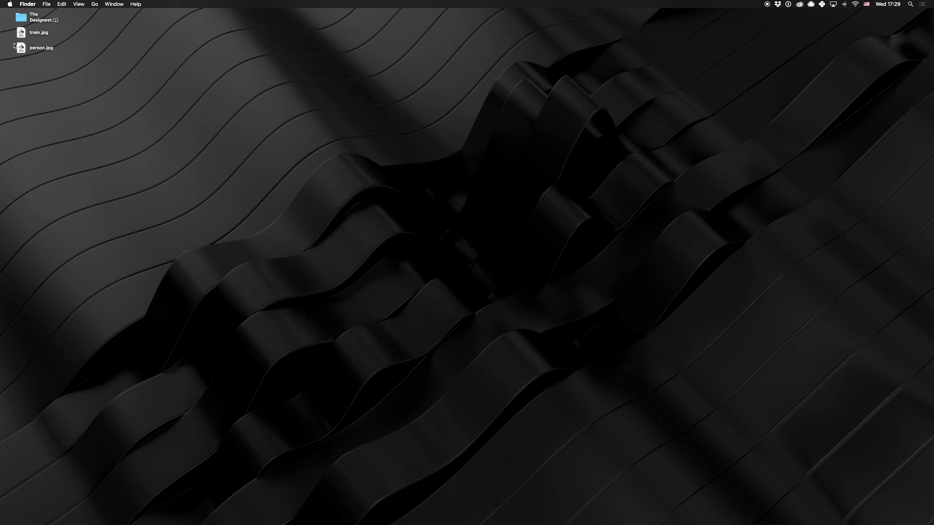
- Open train.jpg and person.jpg in Photoshop and bring the person image into the train document as a layer above the background
double_click(24, 38)
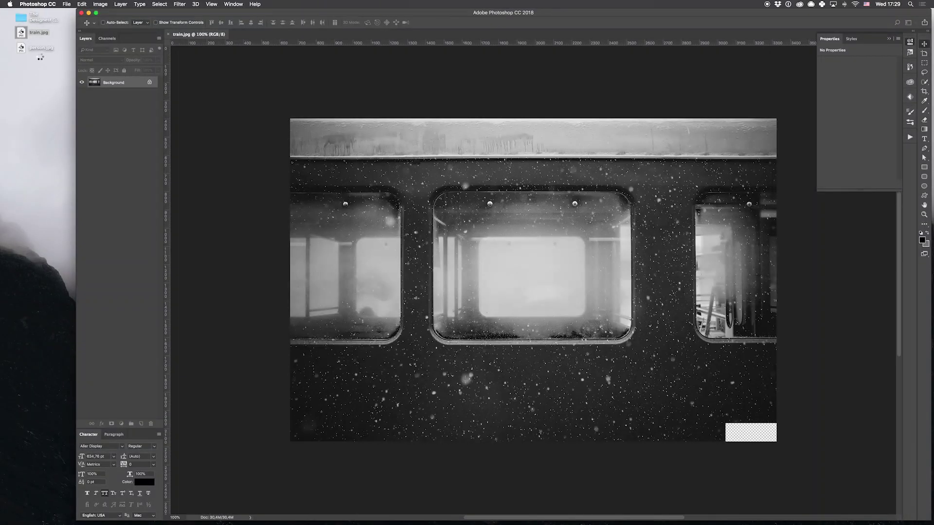
double_click(39, 49)
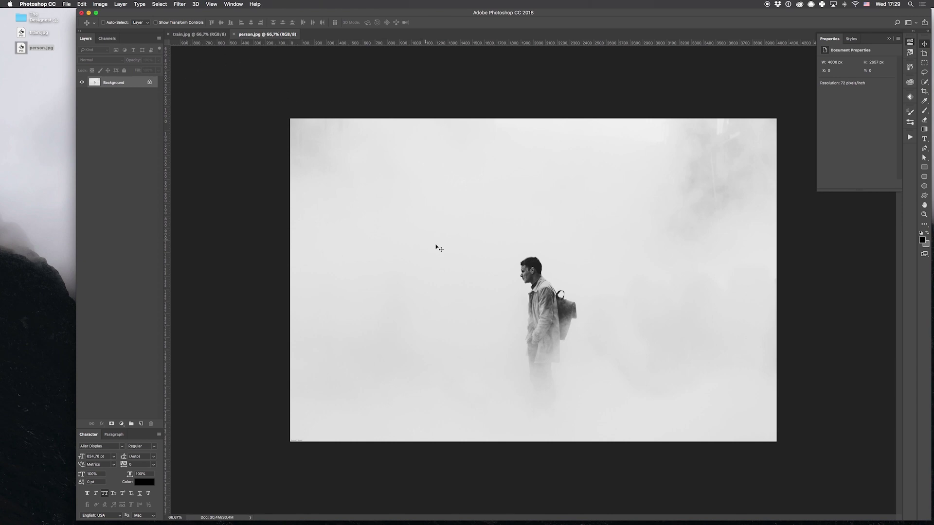
click(212, 34)
drag(500, 282, 570, 267)
- Rename the added layer "person" and convert the background into a regular layer named "train"
double_click(121, 85)
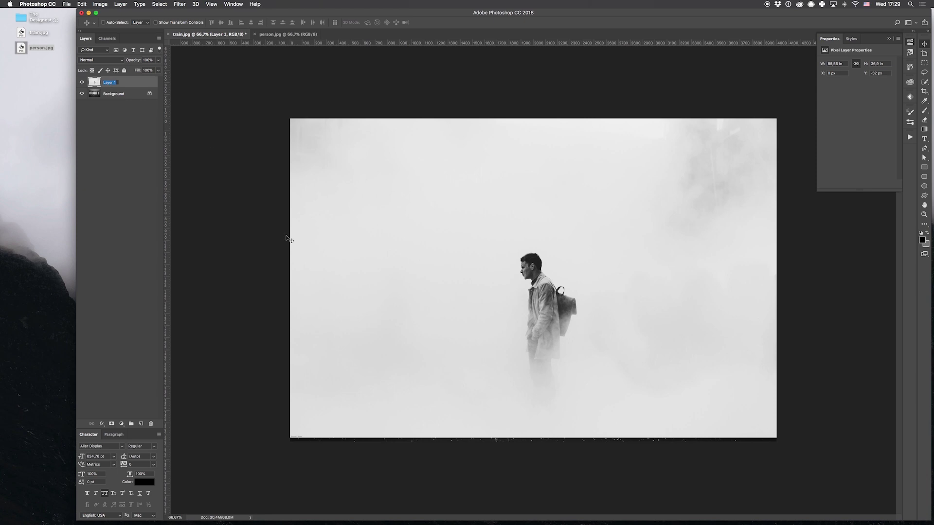
text(person)
key(Return)
double_click(107, 95)
text(train)
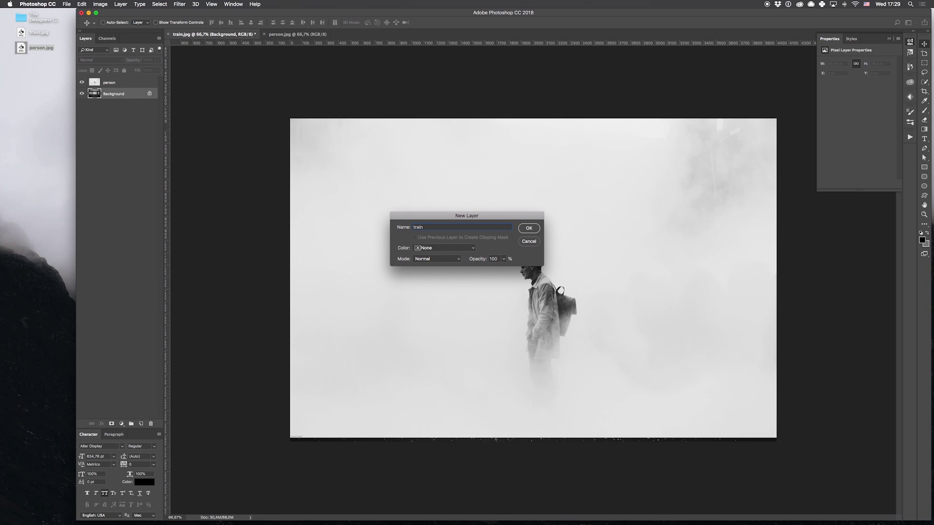
key(Return)
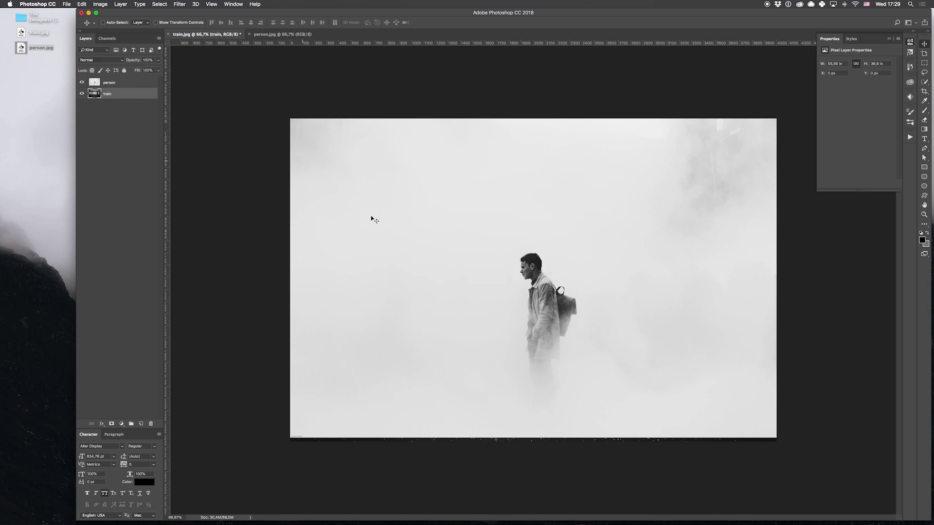
- Nudge the person layer slightly upward on the canvas
super+click(531, 229)
key(shift+Down)
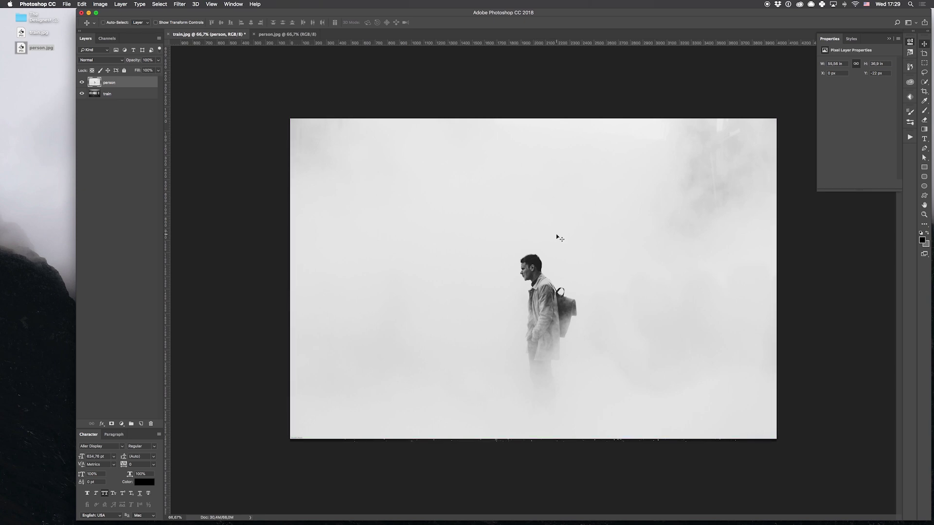
key(shift+Up)
key(shift+Up)
key(shift+Up)
- Duplicate the train layer and move the copy above the person layer
click(95, 95)
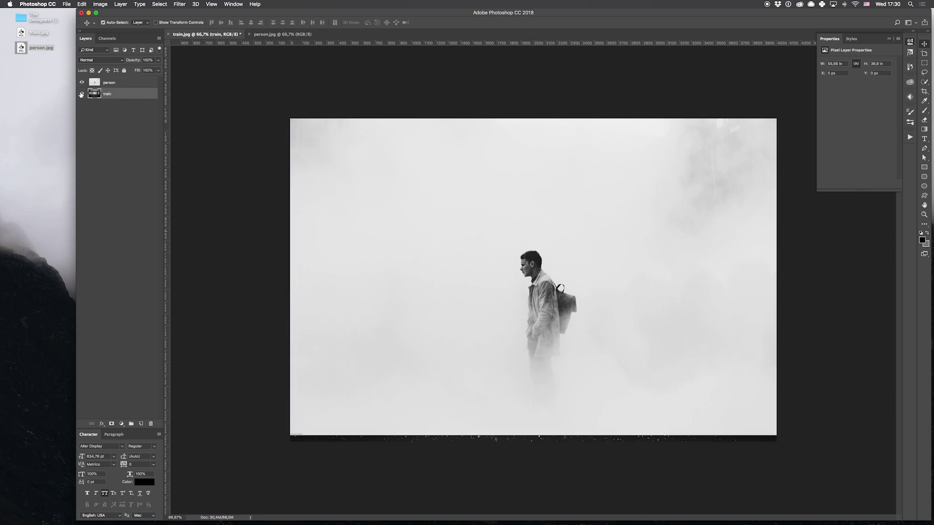
key(super+j)
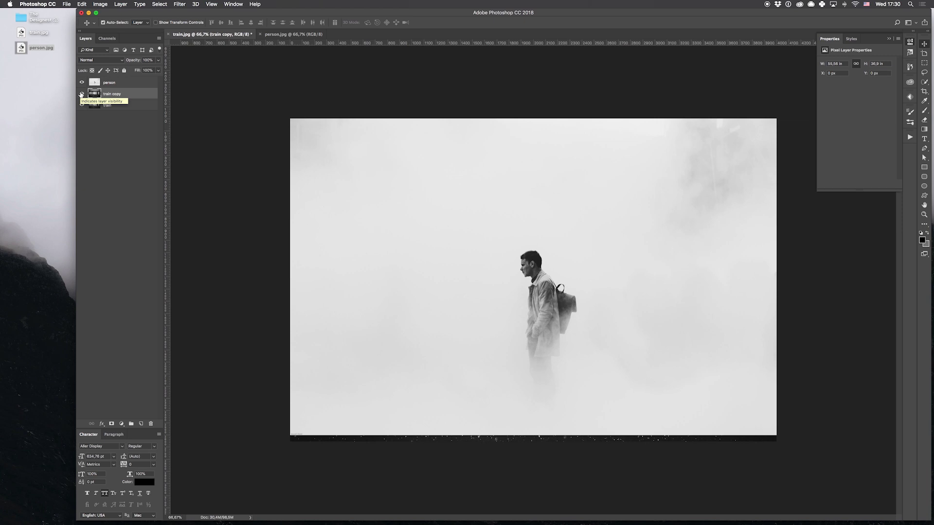
click(81, 94)
key(super+bracketright)
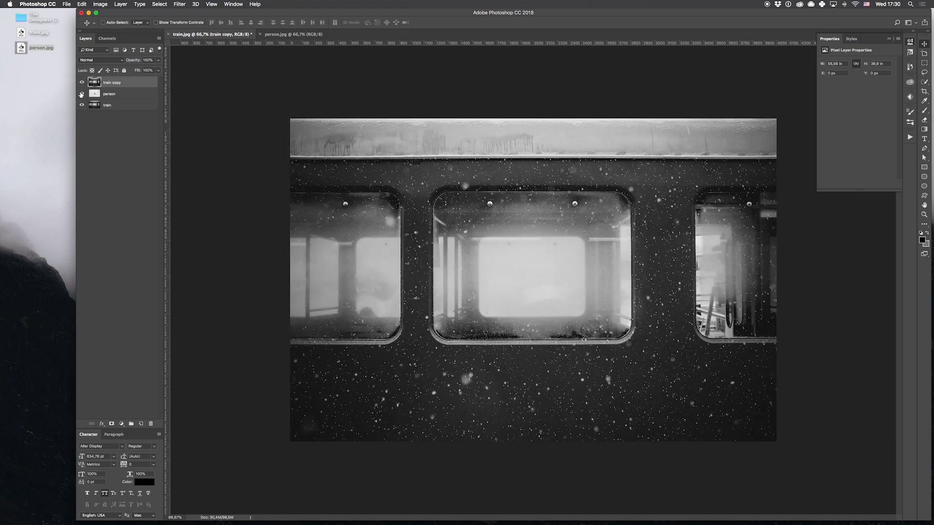
- Add a new empty layer above the train copy and name it "grain"
click(141, 424)
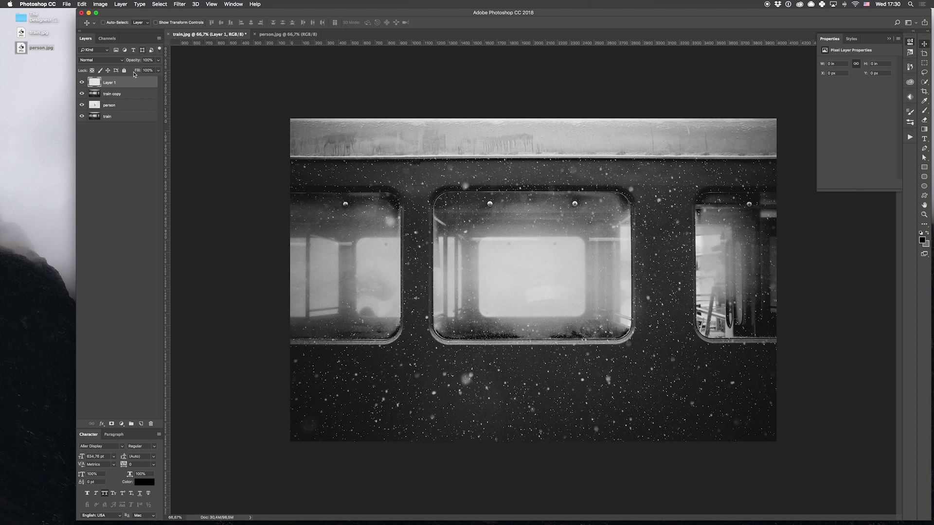
double_click(108, 83)
text(Grain)
key(Return)
- Use neutral gray 808080 as the background color and fill the grain layer with it
click(926, 244)
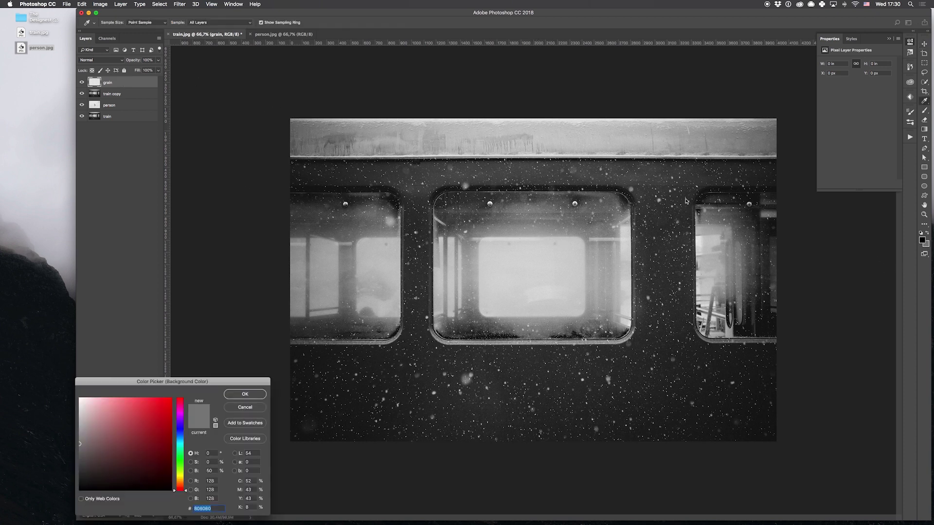
drag(213, 383, 568, 287)
double_click(562, 413)
click(566, 414)
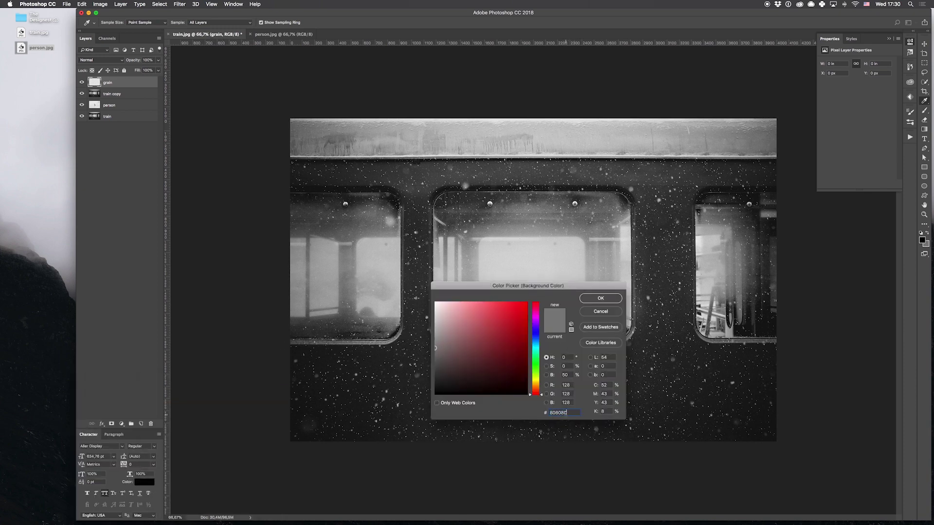
key(Return)
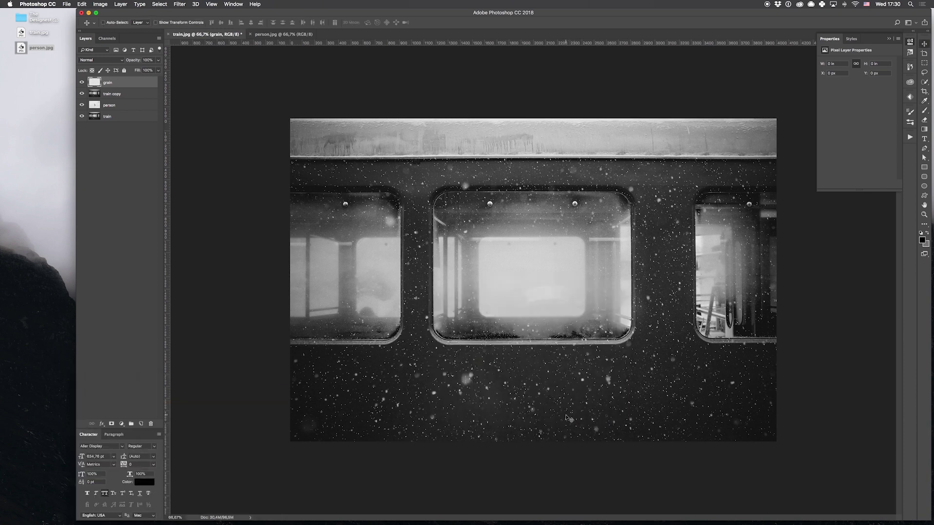
key(super+BackSpace)
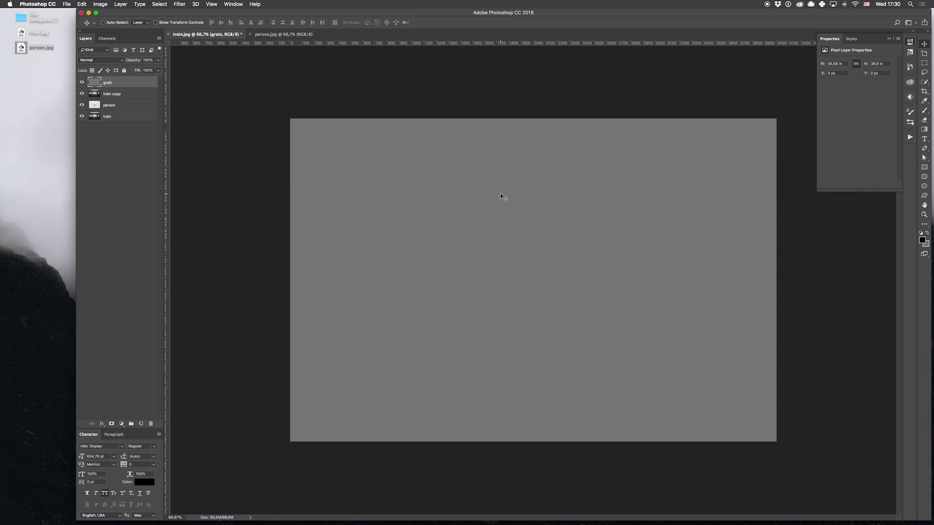
- Convert the grain layer to a smart object and open the Effects settings of the Camera Raw filter for it
right_click(126, 80)
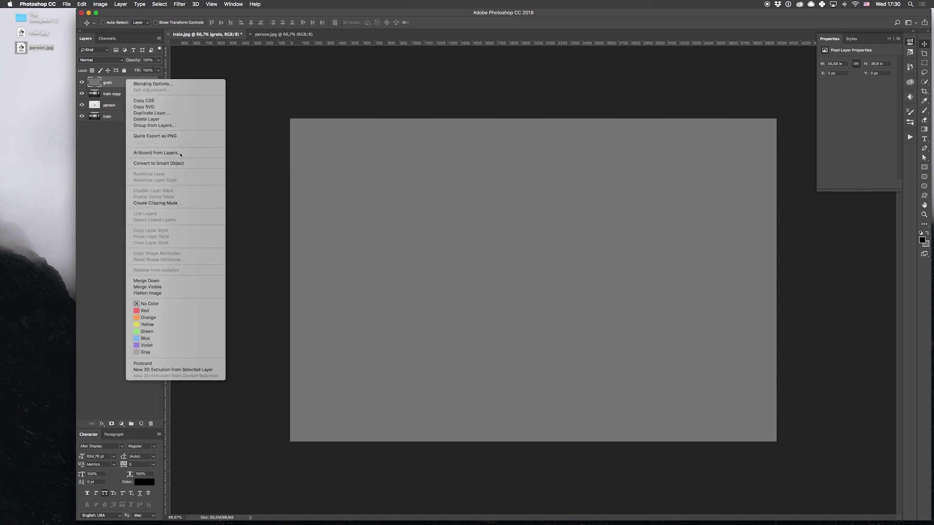
click(170, 164)
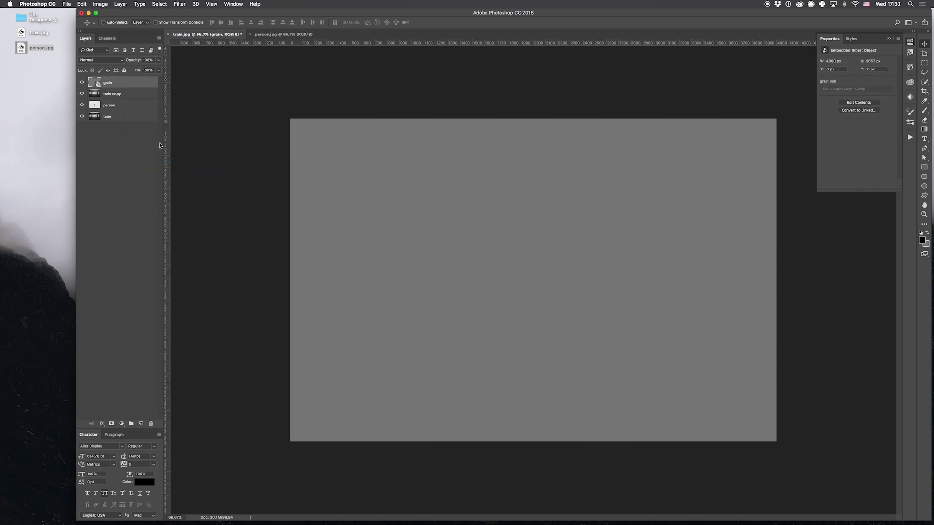
click(180, 4)
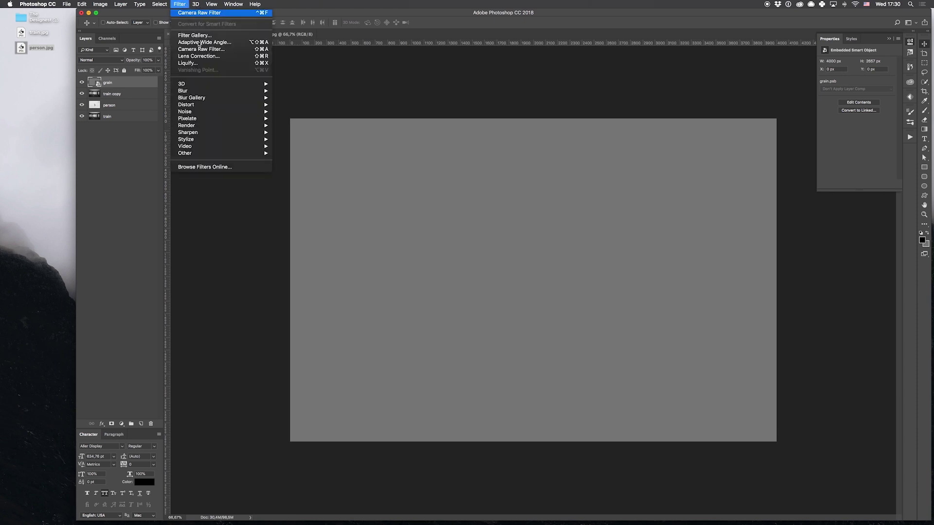
click(235, 51)
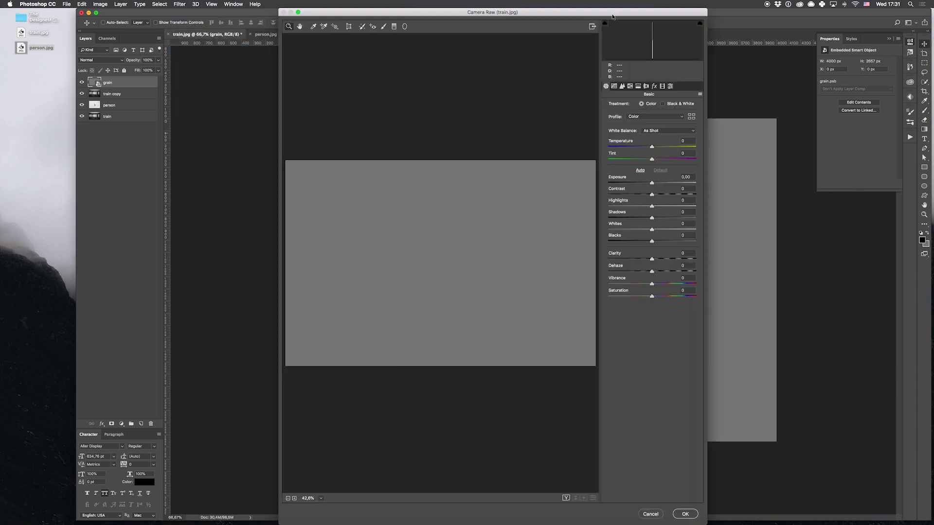
click(654, 148)
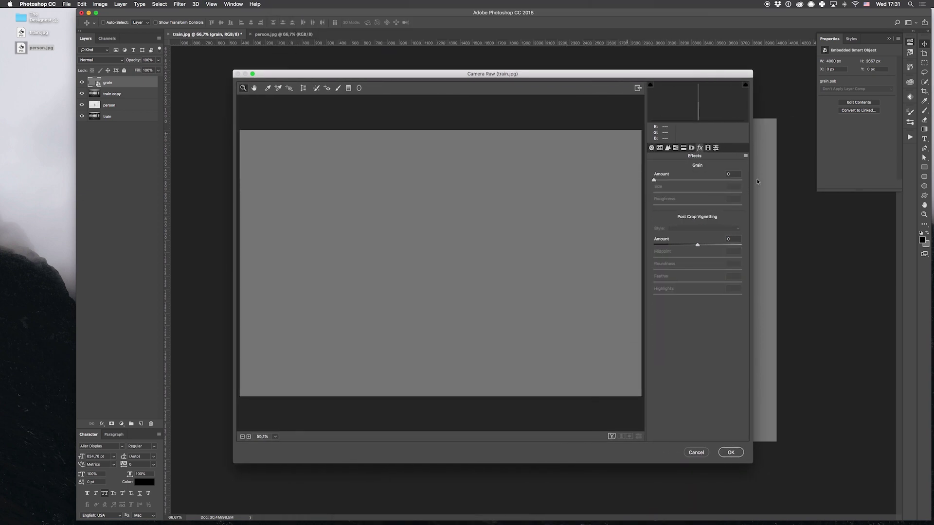
drag(752, 183, 791, 183)
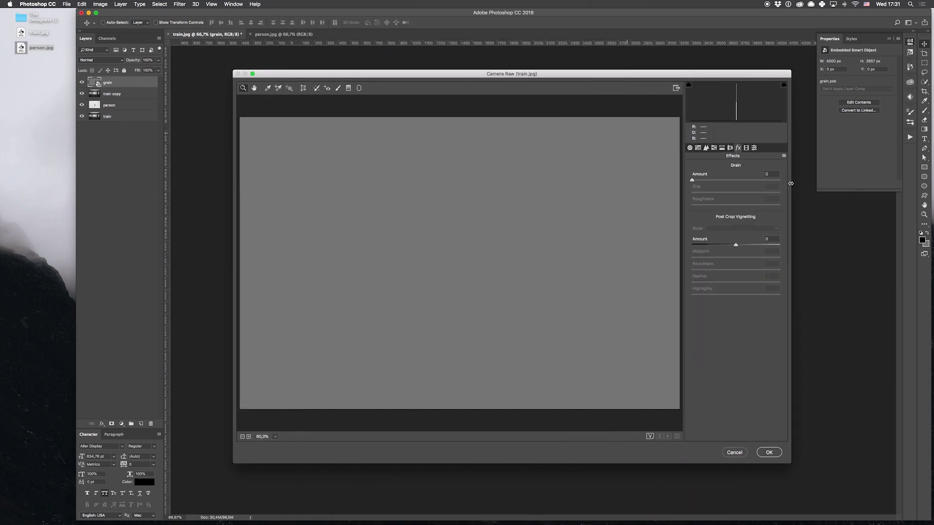
- Set the Camera Raw grain to amount 88, size 92 and roughness 83
click(719, 181)
mouse_move(724, 182)
mouse_down()
mouse_move(738, 181)
mouse_move(729, 184)
mouse_up()
key(Tab)
key(Down)
key(Down)
key(Tab)
key(Down)
key(Down)
key(Down)
key(Down)
- Set the post-crop vignetting amount to -48 with the Highlight Priority style
key(Tab)
key(shift+Down)
key(shift+Down)
key(shift+Down)
key(shift+Down)
key(Down)
key(Down)
key(Down)
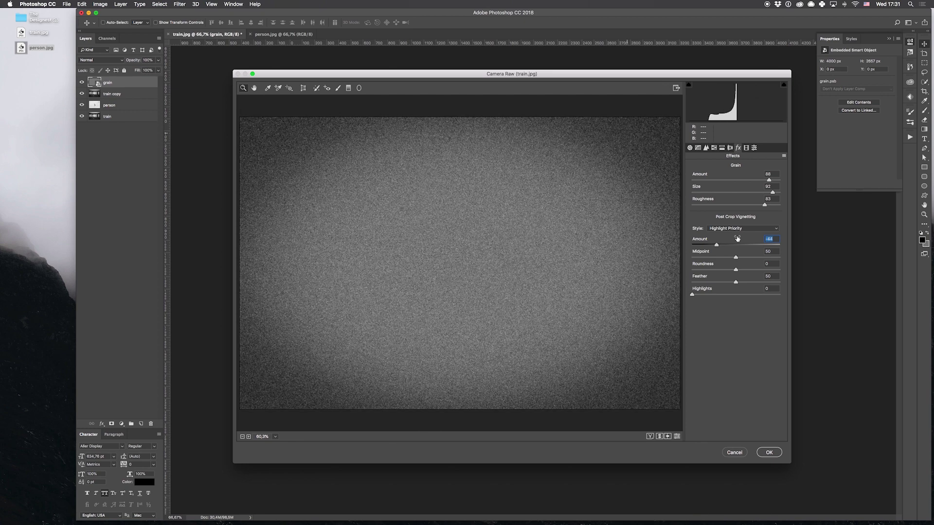
key(Down)
key(Down)
- Set the vignette's midpoint to 48 and its roundness to -54
key(Tab)
key(shift+Up)
key(shift+Up)
key(shift+Up)
key(shift+Up)
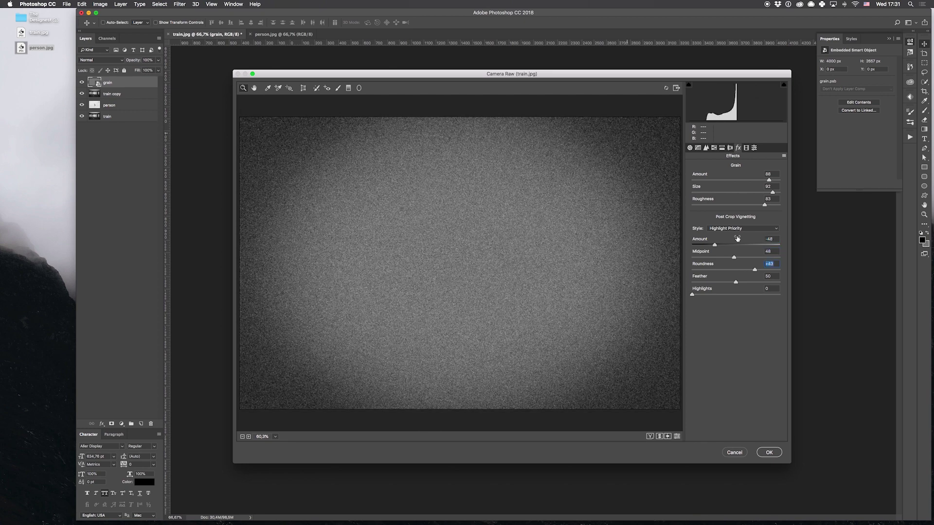
key(shift+Down)
key(shift+Down)
key(shift+Down)
key(shift+Down)
key(shift+Down)
key(shift+Down)
key(shift+Down)
key(shift+Down)
key(shift+Down)
key(Down)
key(Down)
key(Down)
key(Down)
key(Down)
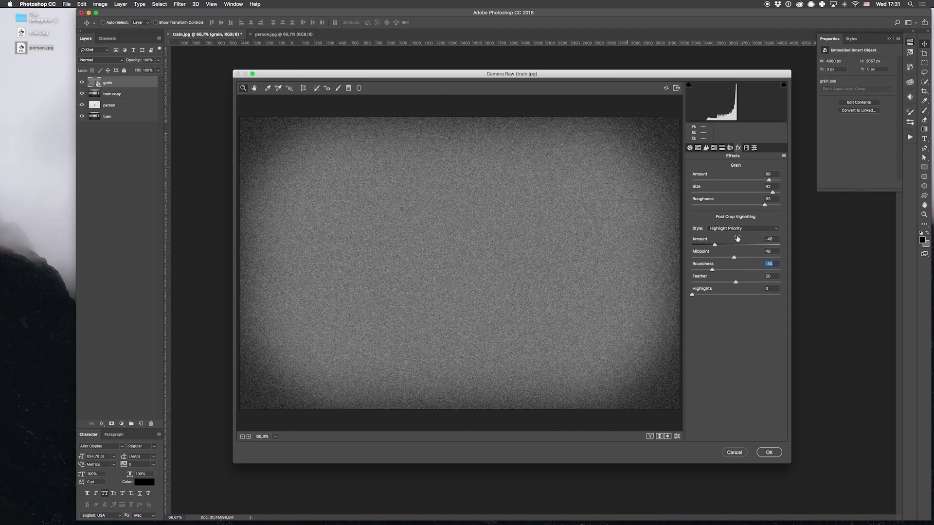
- Increase the vignette's feather and apply the Camera Raw filter to the grain layer
key(Tab)
key(shift+Up)
key(Up)
key(Up)
key(Up)
key(Up)
key(Up)
key(Up)
key(Up)
key(Up)
click(769, 452)
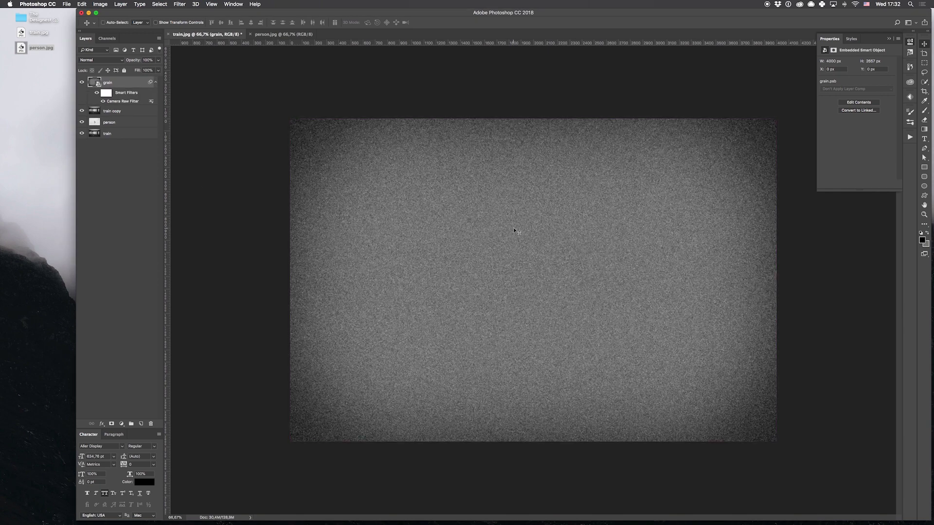
- Blend the grain layer in Soft Light mode and lower its opacity to about 59%
click(155, 82)
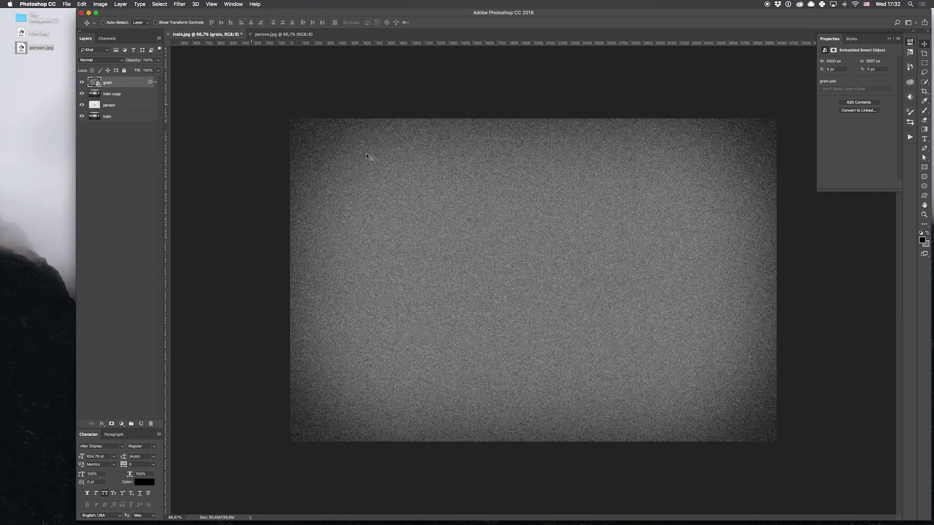
click(108, 60)
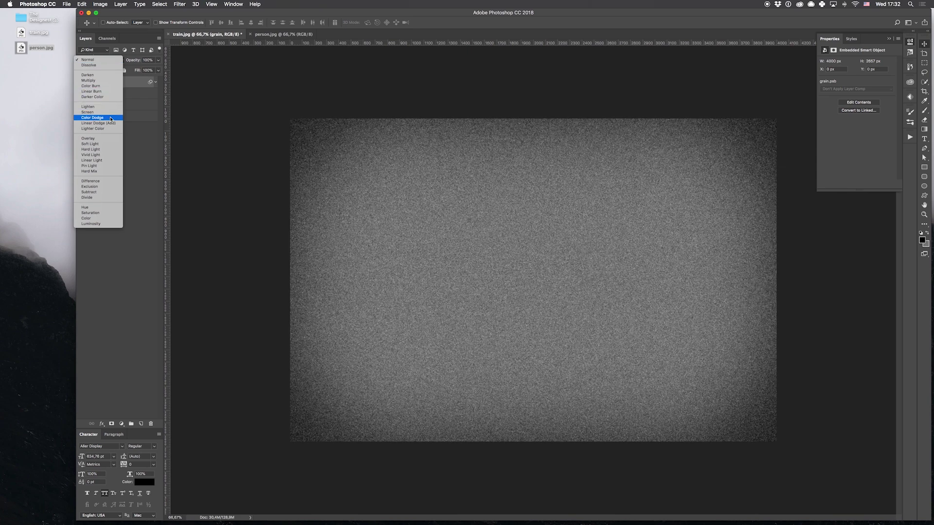
click(90, 144)
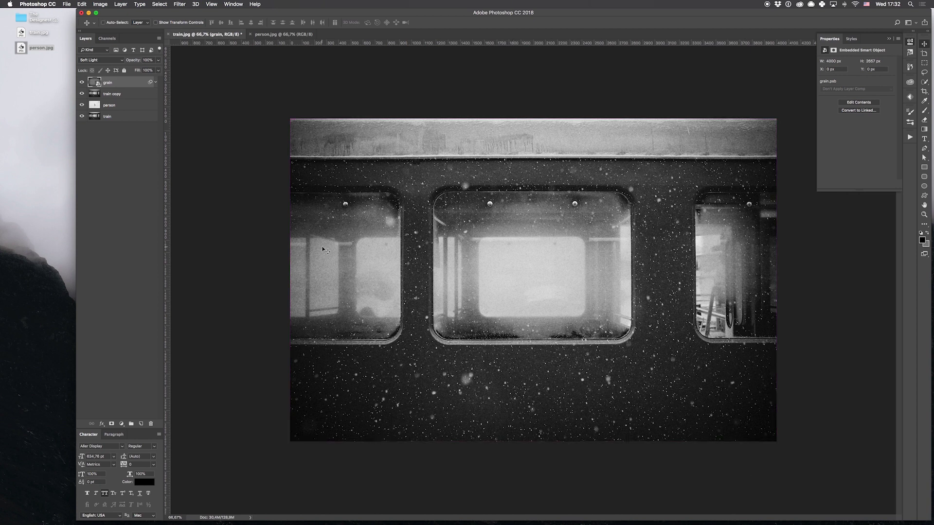
click(147, 60)
text(90)
key(Return)
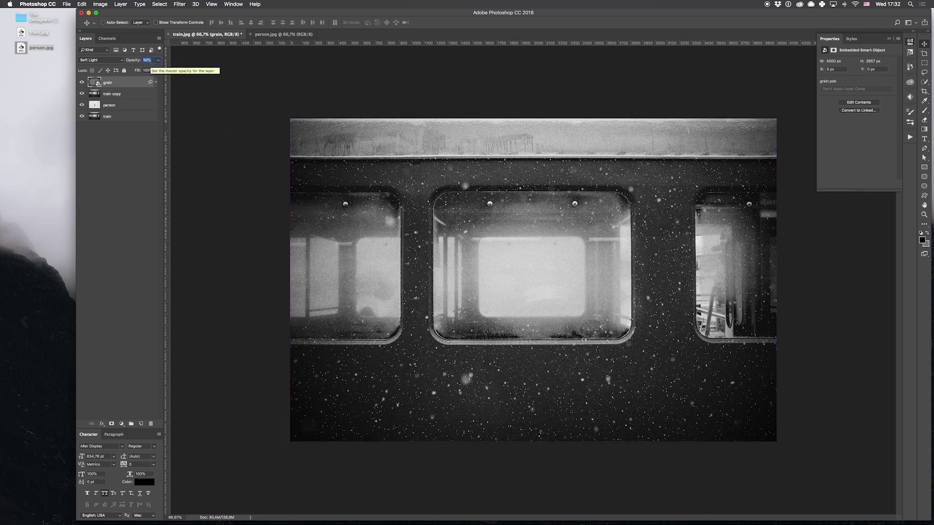
click(158, 60)
drag(157, 70, 144, 71)
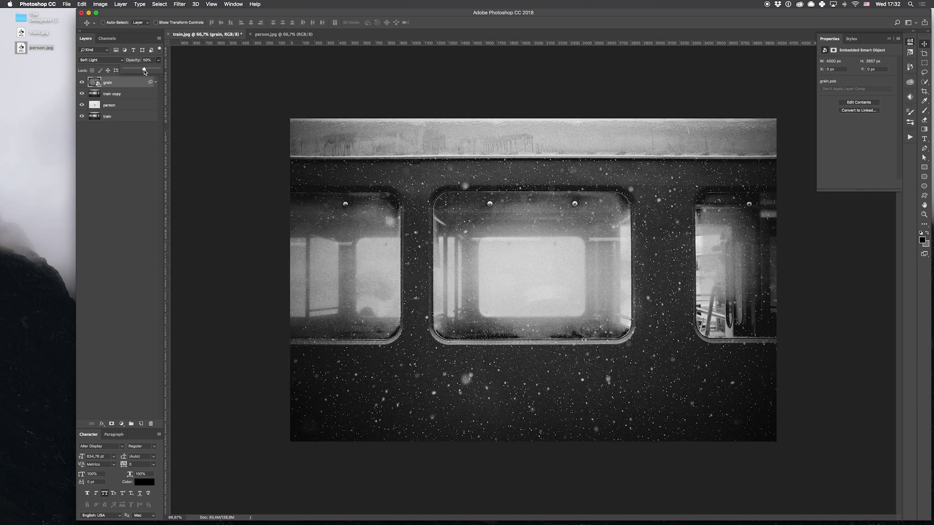
click(152, 59)
- Rename the train copy layer "red/cyan"
double_click(106, 94)
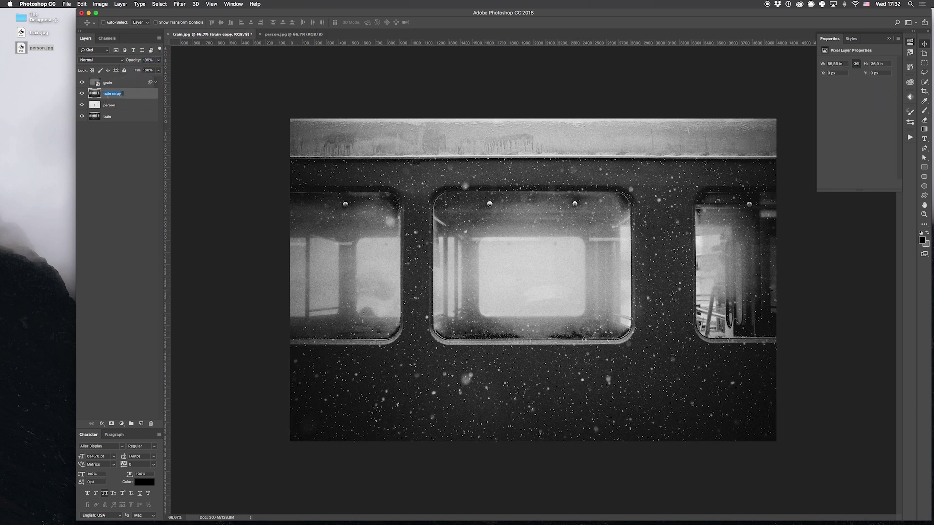
click(82, 94)
click(82, 94)
double_click(113, 94)
text(red/cyan)
key(Return)
- Turn off the green and blue channels in the red/cyan layer's blending options
double_click(146, 97)
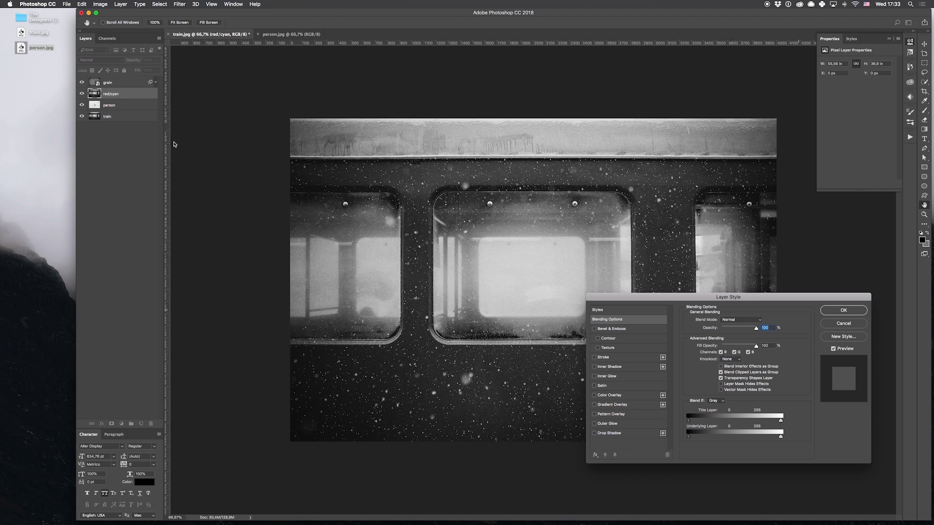
key(Return)
double_click(136, 96)
click(734, 352)
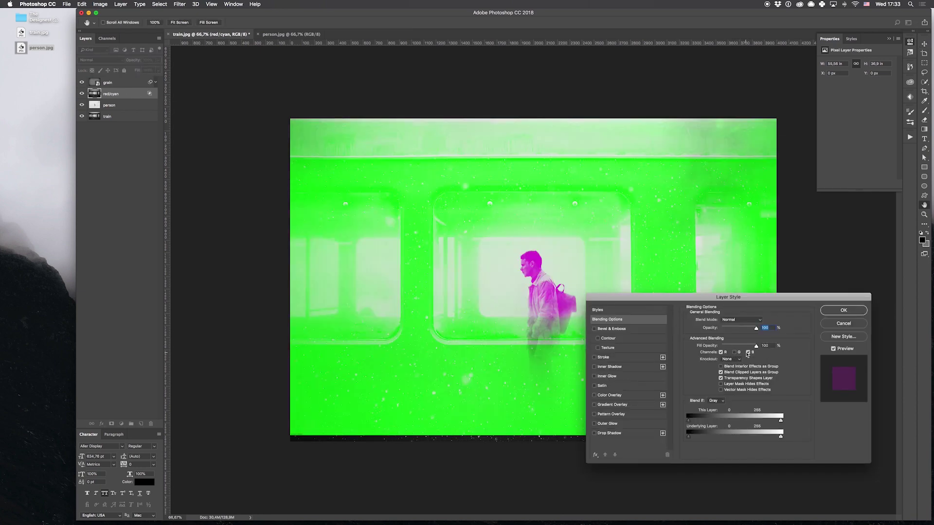
click(748, 352)
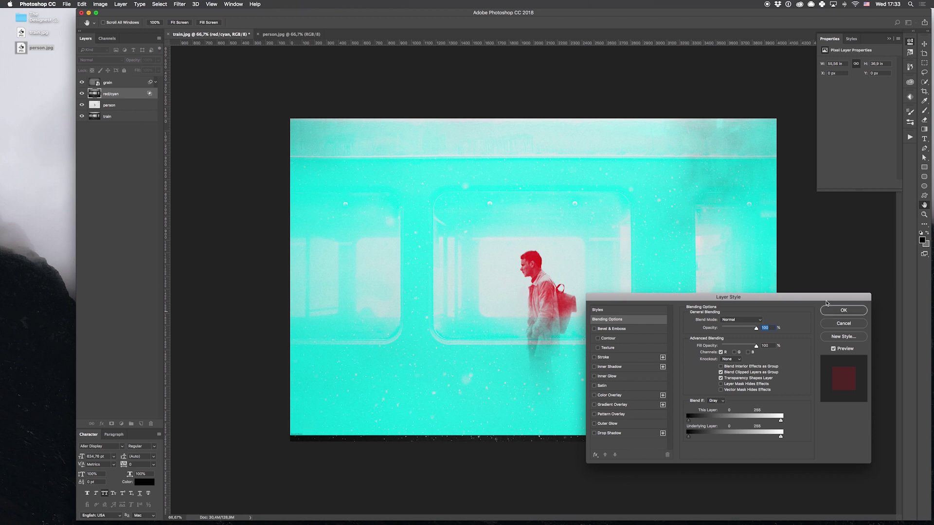
key(Return)
- Move the person layer to X -36 px, Y -177 px so the figure stands inside the middle train window
super+click(543, 275)
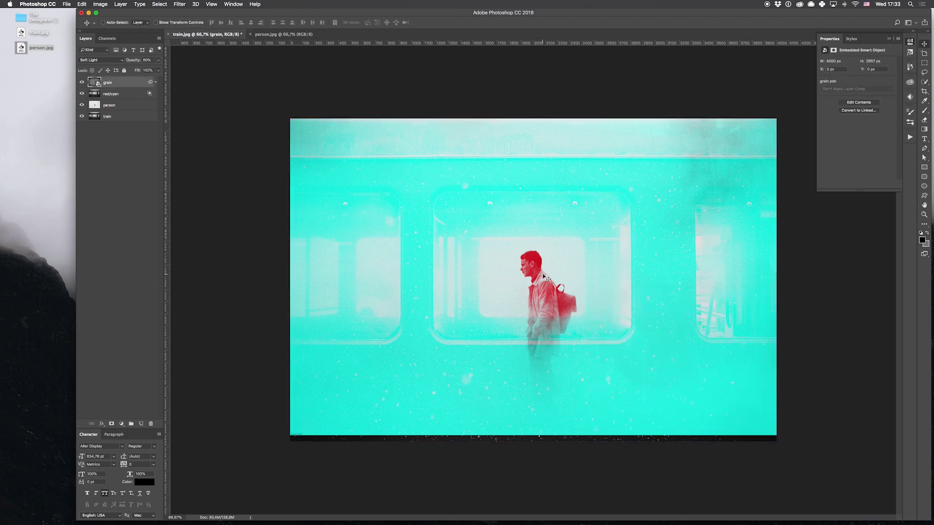
key(super+z)
click(122, 105)
key(shift+Right)
key(shift+Down)
key(shift+Down)
key(shift+Down)
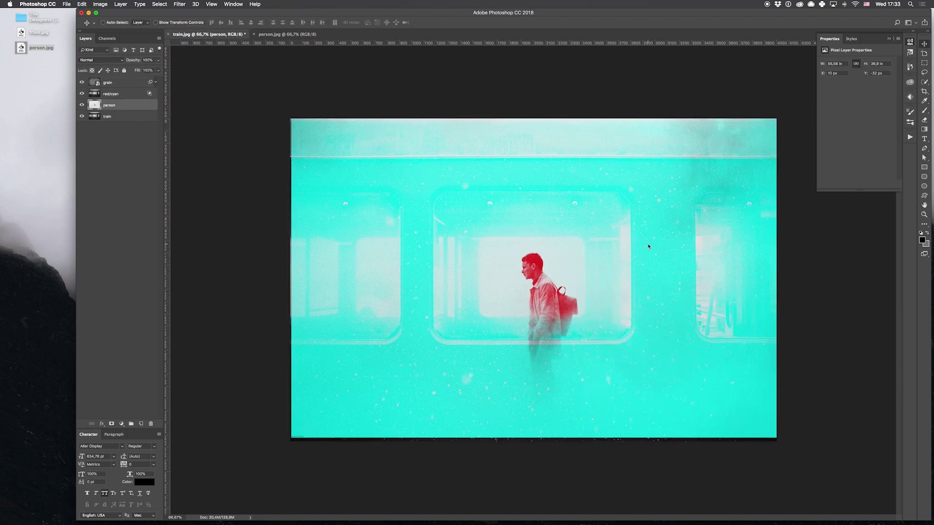
key(shift+Down)
key(shift+Left)
key(shift+Down)
key(shift+Down)
key(shift+Up)
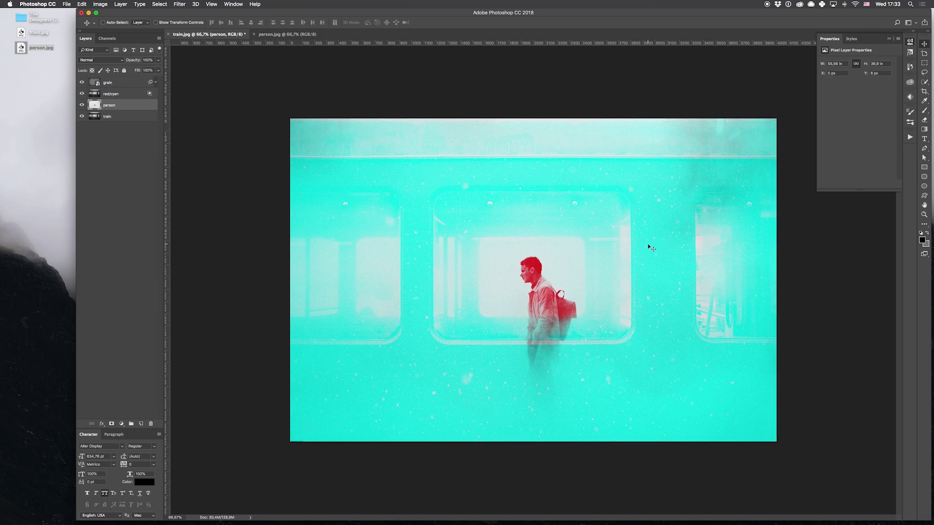
key(shift+Up)
key(shift+Up)
key(shift+Up)
key(shift+Up)
key(shift+Up)
key(shift+Up)
key(shift+Up)
key(shift+Up)
key(shift+Up)
key(shift+Up)
key(shift+Up)
key(shift+Up)
key(shift+Up)
key(shift+Up)
key(shift+Up)
key(shift+Up)
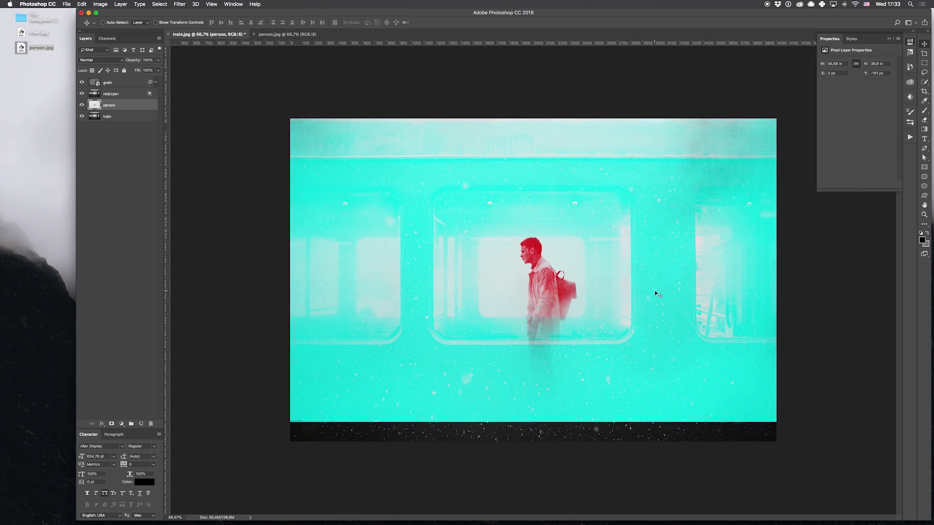
key(shift+Up)
key(shift+Up)
key(shift+Up)
key(shift+Up)
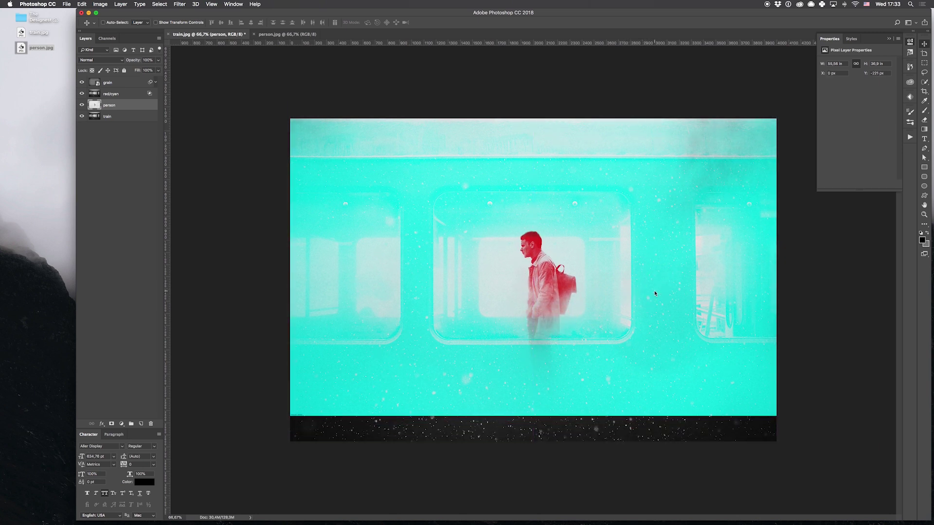
drag(655, 293, 652, 295)
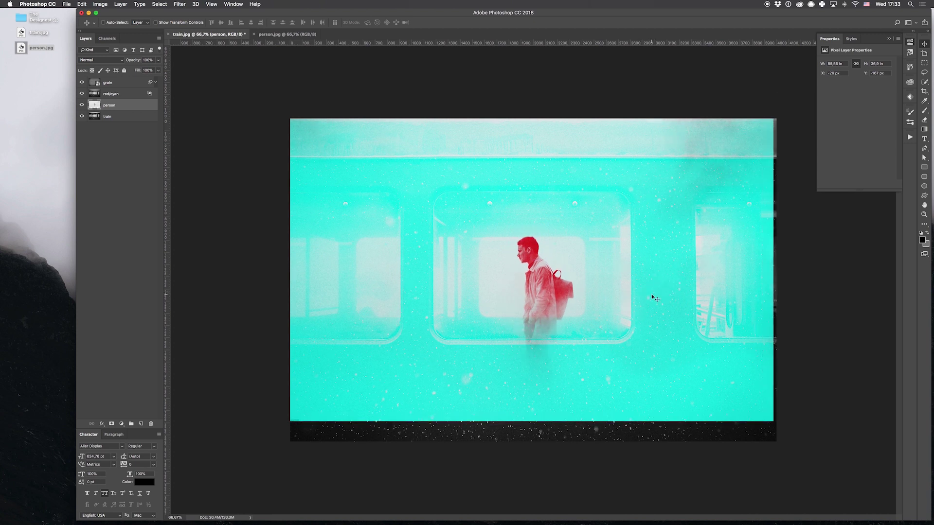
key(shift+Left)
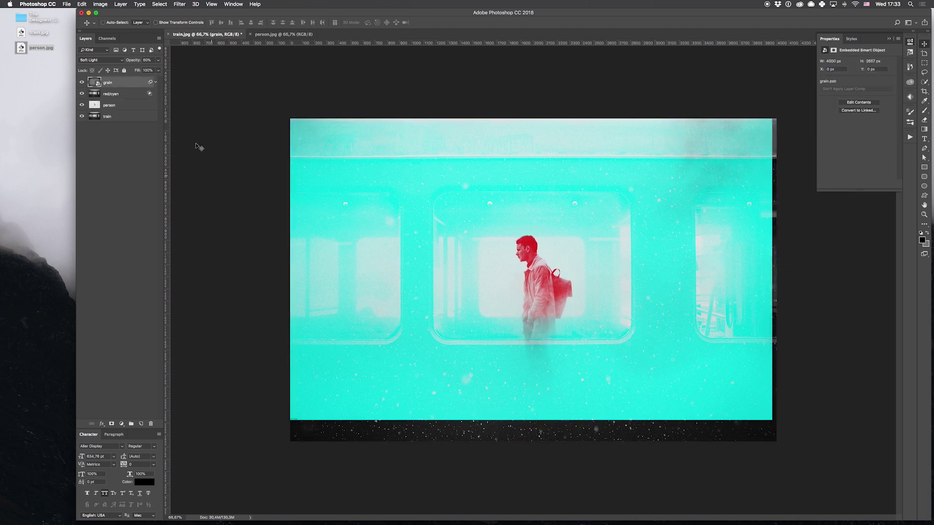
- Select the uncovered strip along the image's lower edge on the person layer and fill it with Content-Aware
key(m)
drag(293, 417, 784, 443)
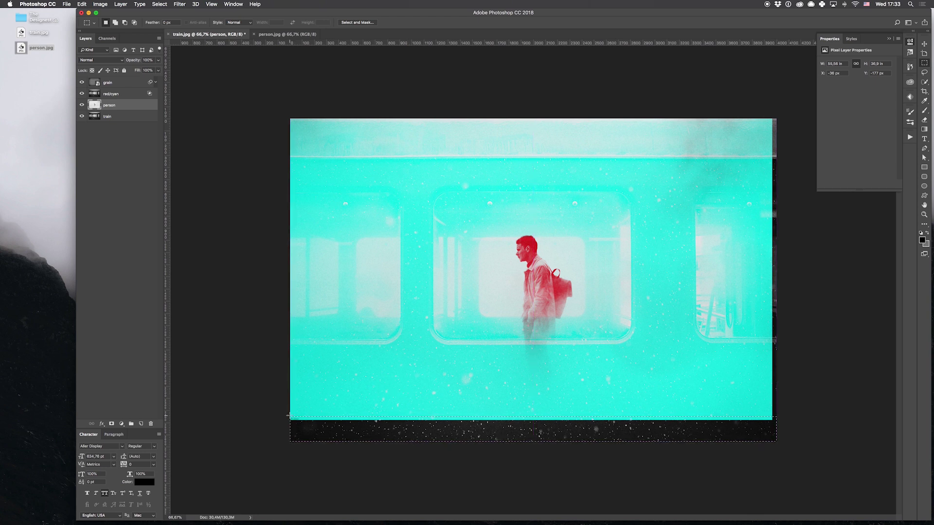
key(shift+BackSpace)
click(451, 208)
click(465, 209)
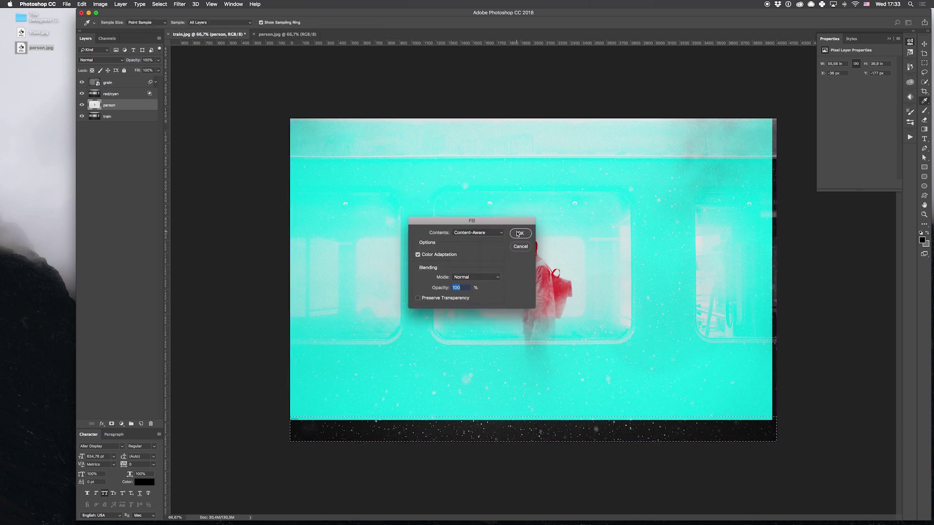
key(Return)
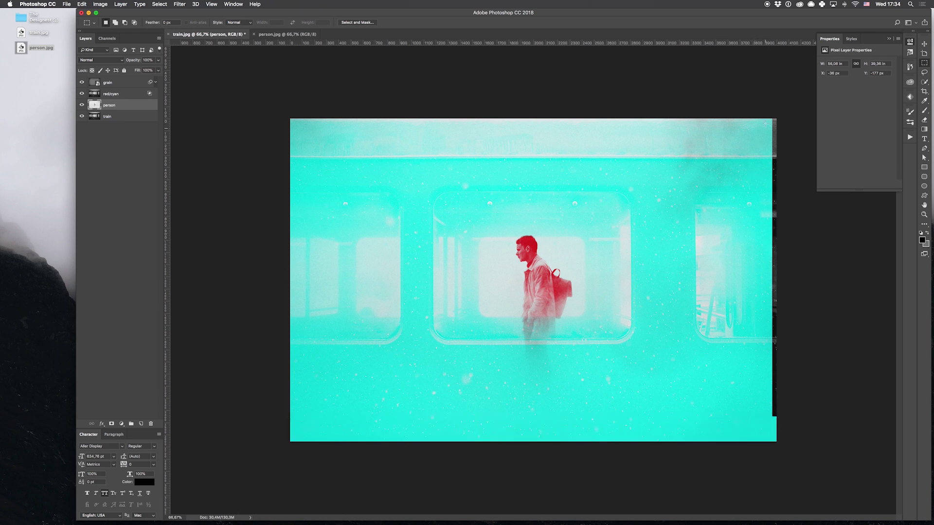
- Fill the uncovered strip along the image's right edge with Content-Aware and clear the selection
drag(769, 115, 778, 421)
key(shift+BackSpace)
key(Return)
key(super+d)
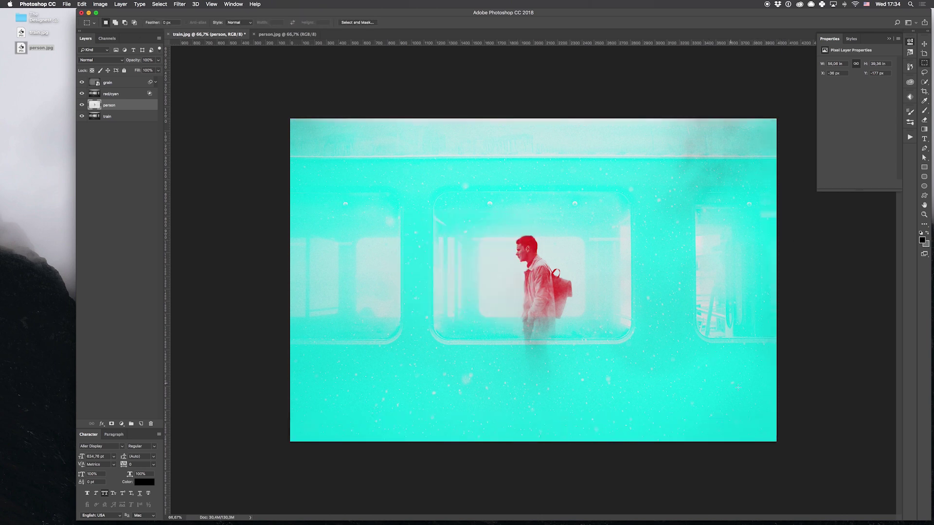
- Add a Levels adjustment layer above the grain layer
click(123, 87)
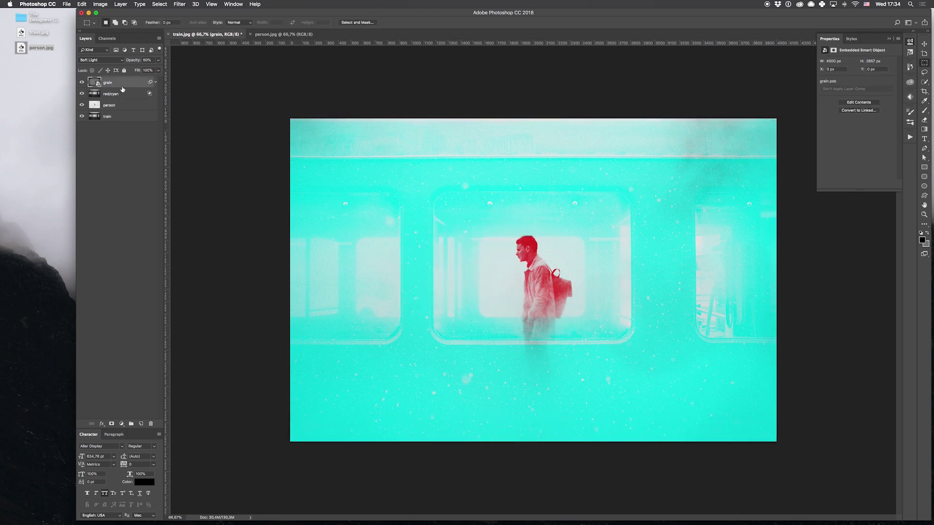
click(160, 4)
mouse_move(159, 102)
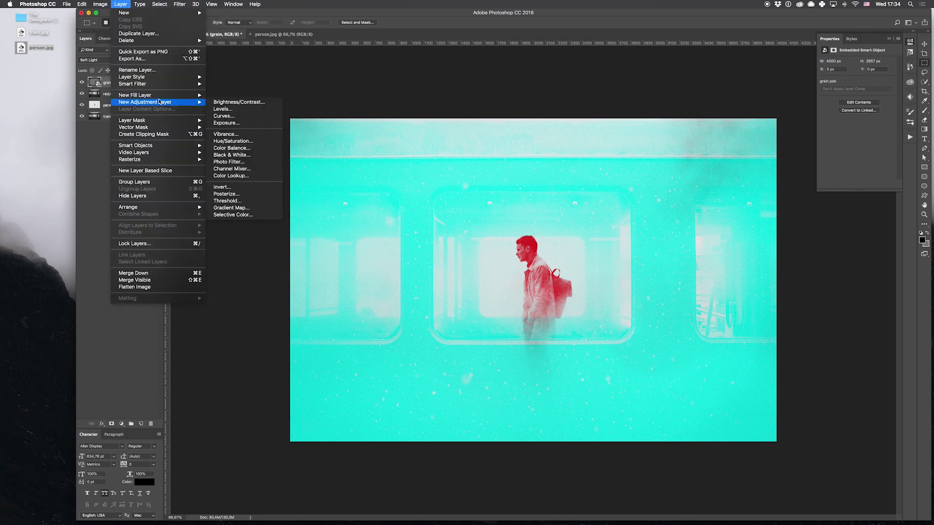
click(223, 109)
key(Return)
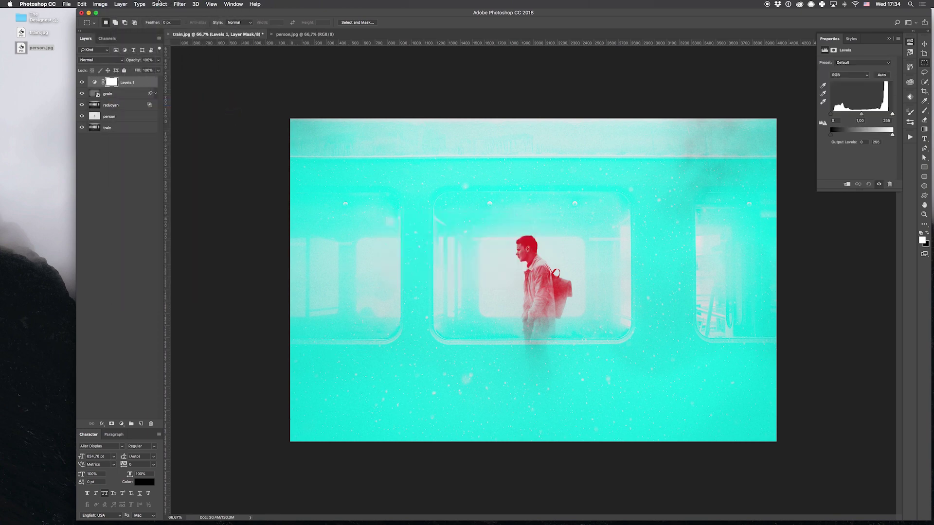
- Add an Exposure adjustment layer above the Levels layer and group the two adjustment layers
click(159, 4)
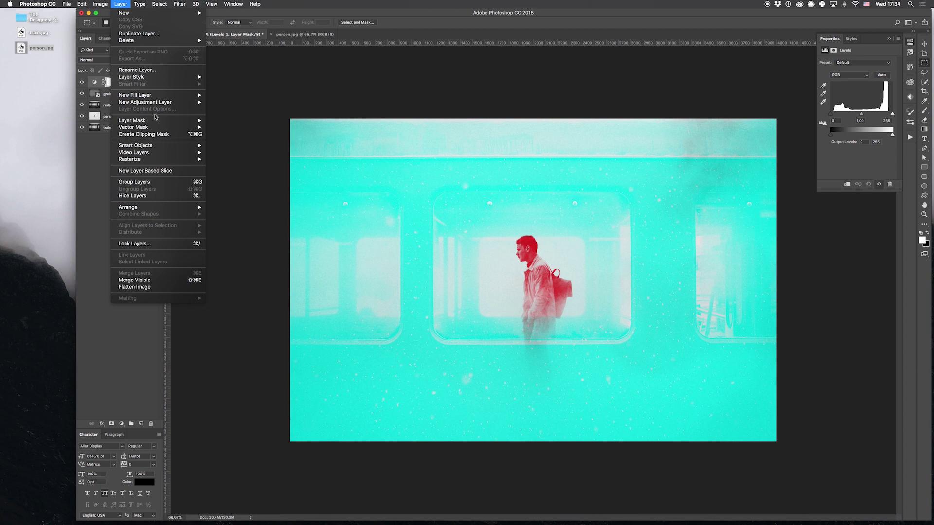
mouse_move(160, 101)
click(228, 124)
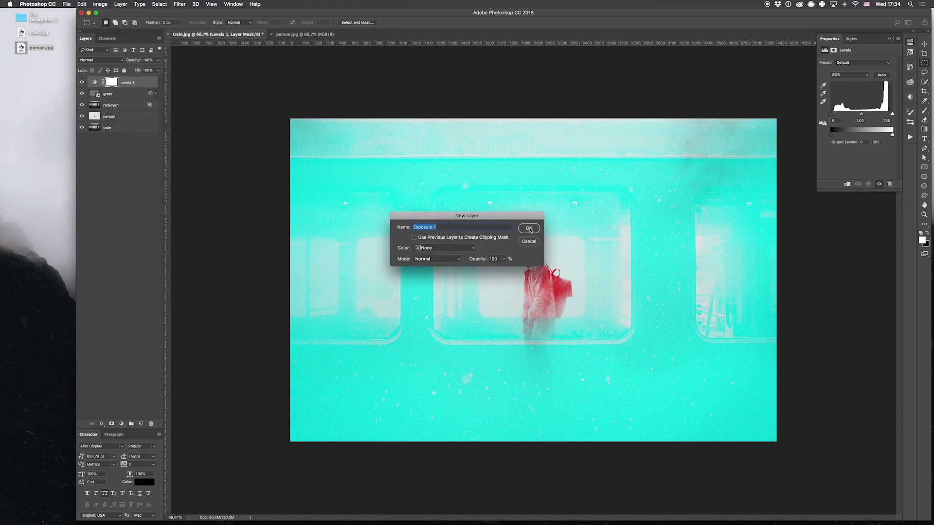
click(530, 229)
shift+click(141, 95)
key(super+g)
click(90, 82)
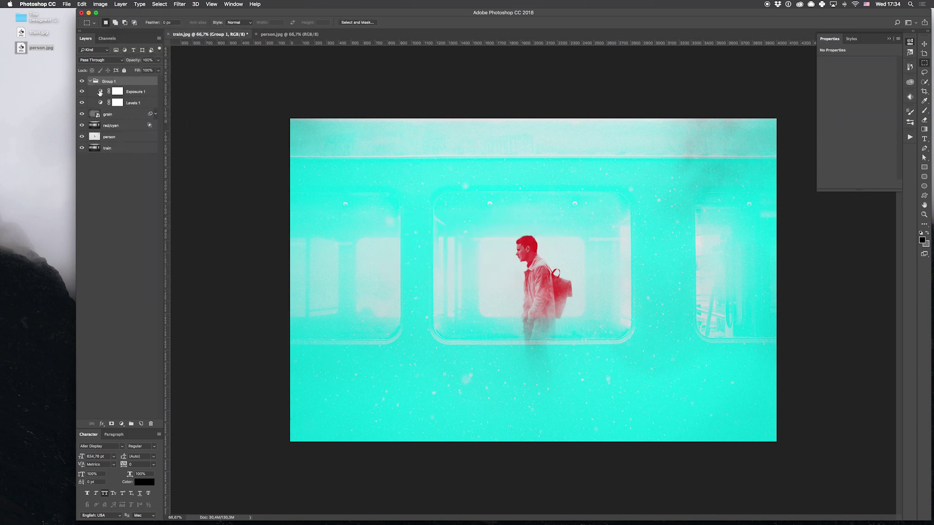
- Set the Levels adjustment's input levels to 20, 1.1 and 235
click(100, 93)
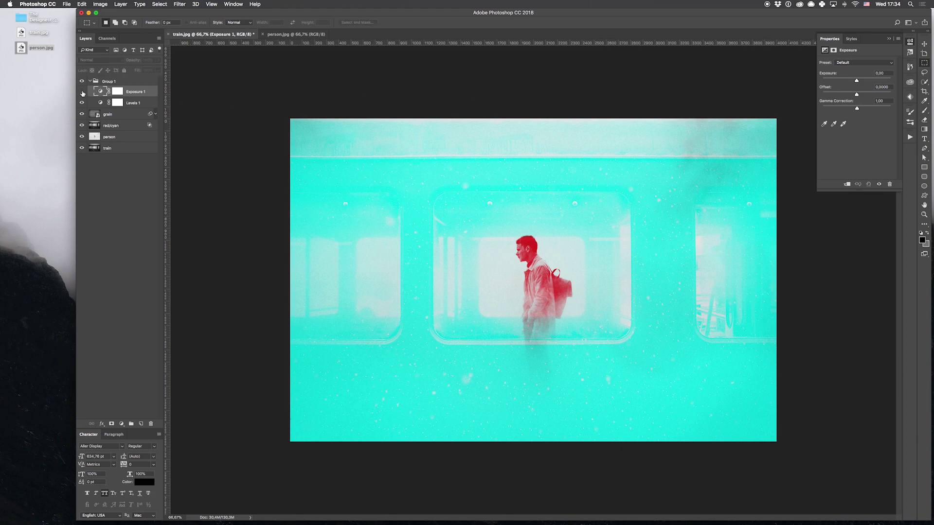
key(alt+bracketleft)
text(20)
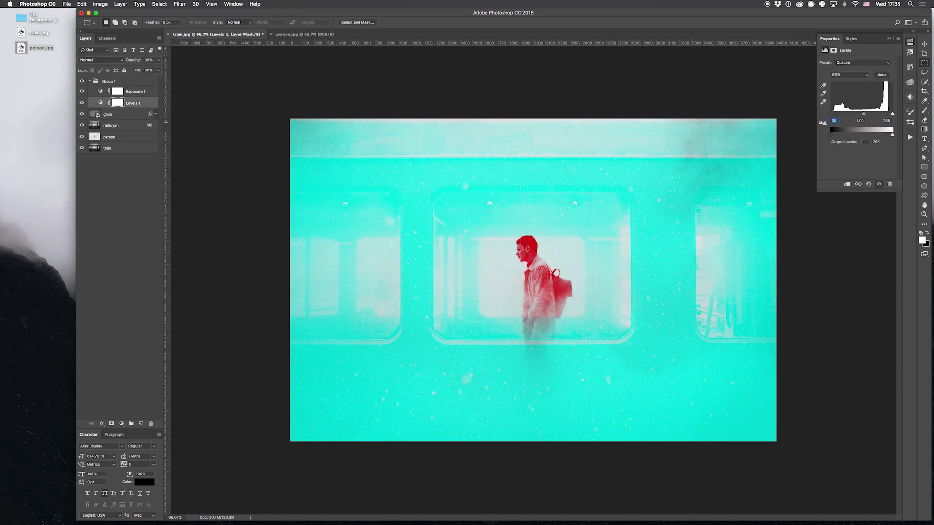
key(Tab)
text(1,1)
key(Tab)
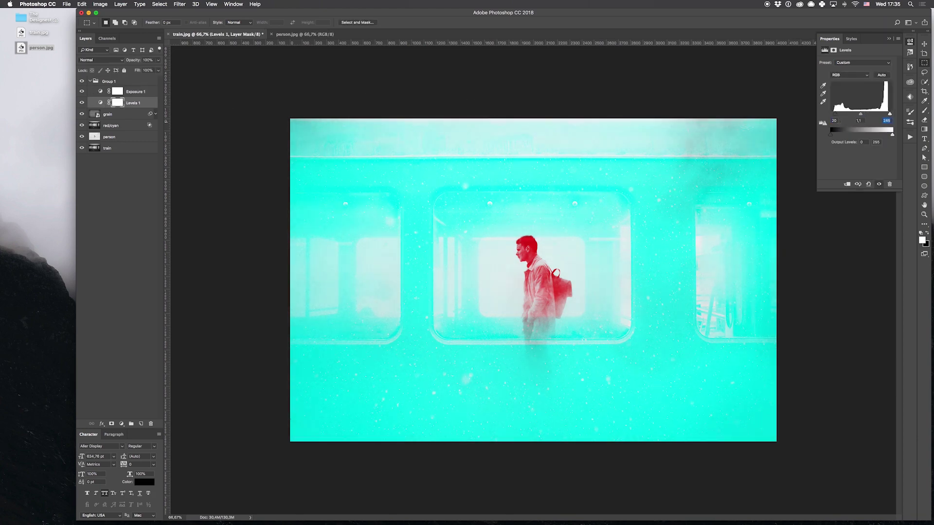
text(235)
- Set the Exposure adjustment to an exposure of +0.07 and an offset of about -0.0266
click(116, 93)
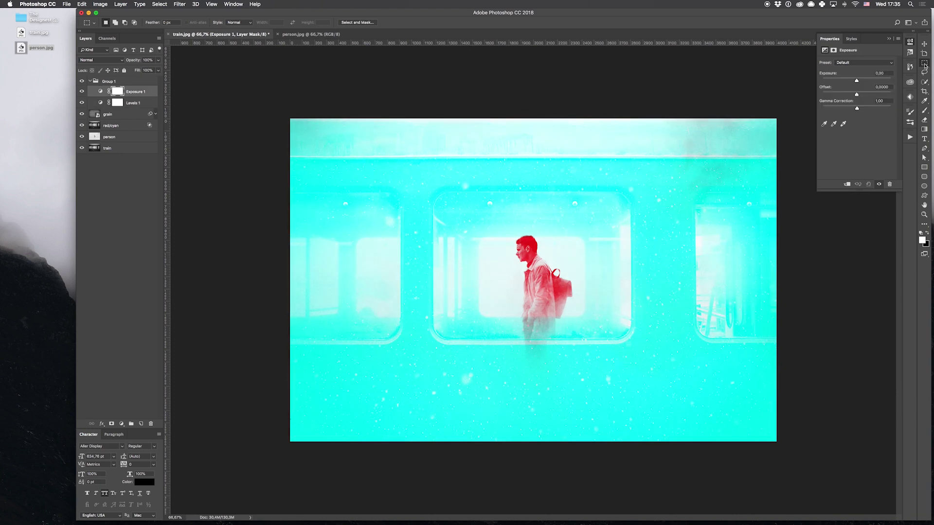
click(884, 87)
mouse_move(857, 95)
mouse_down()
mouse_move(845, 96)
mouse_move(857, 82)
mouse_up()
text(0)
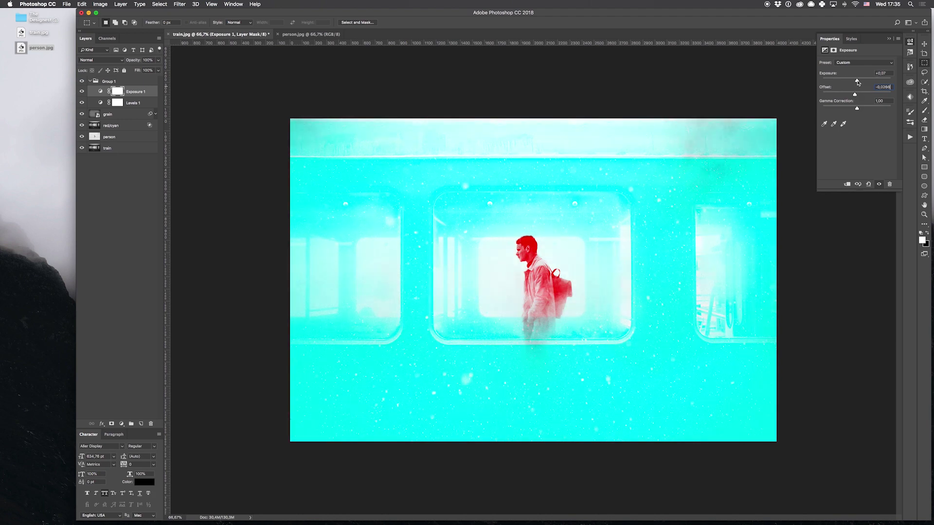
- Collapse the adjustment group, rename it "filter", and toggle its visibility to compare the effect
click(90, 81)
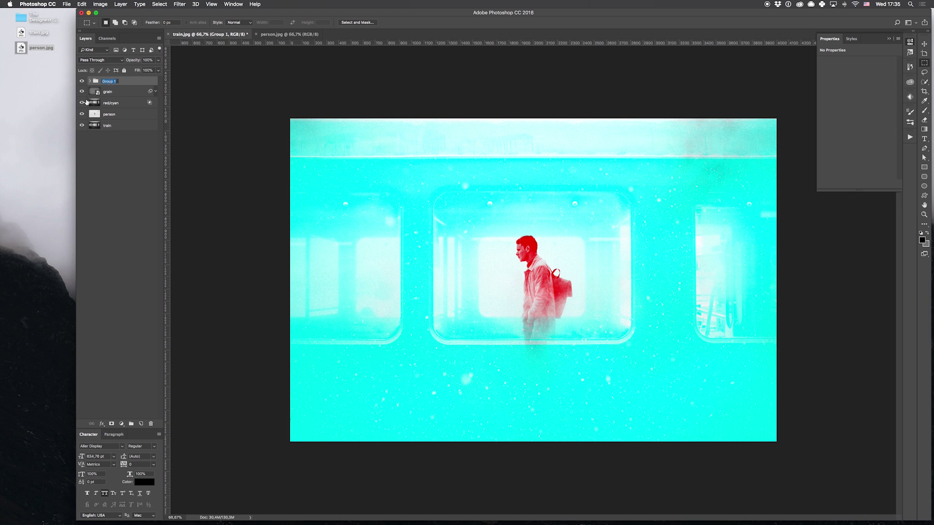
text(r)
key(Return)
click(81, 82)
click(82, 82)
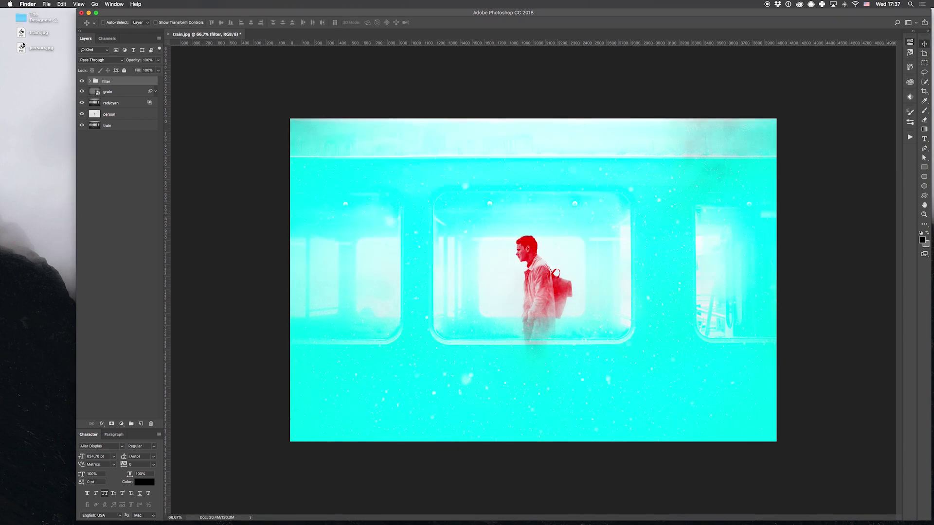
- Open logo.psd and place its The Designest wordmark on top of the layers in train.jpg
double_click(22, 46)
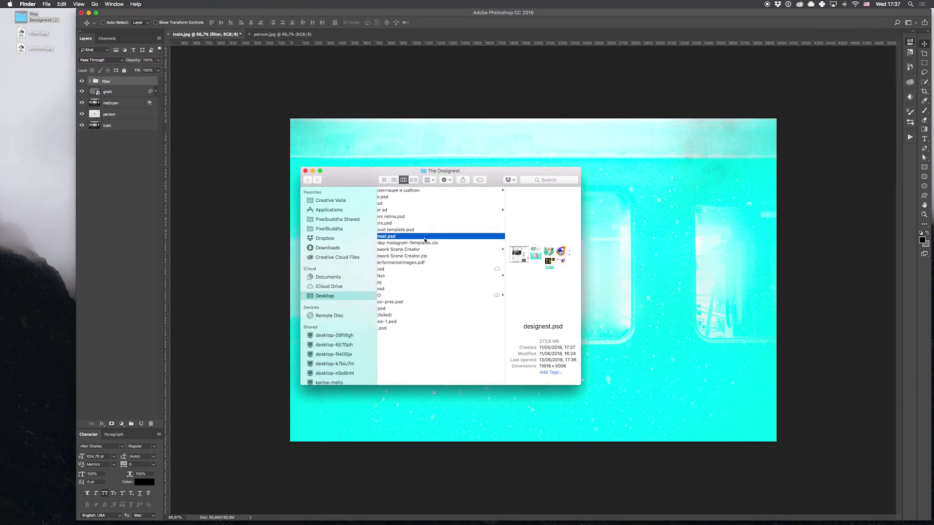
scroll(425, 240, left, 3)
double_click(455, 270)
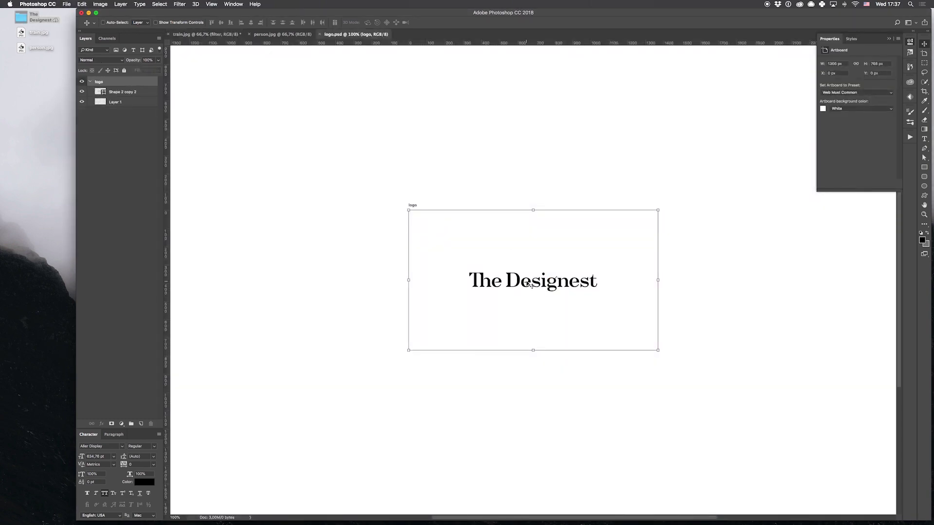
drag(513, 280, 617, 255)
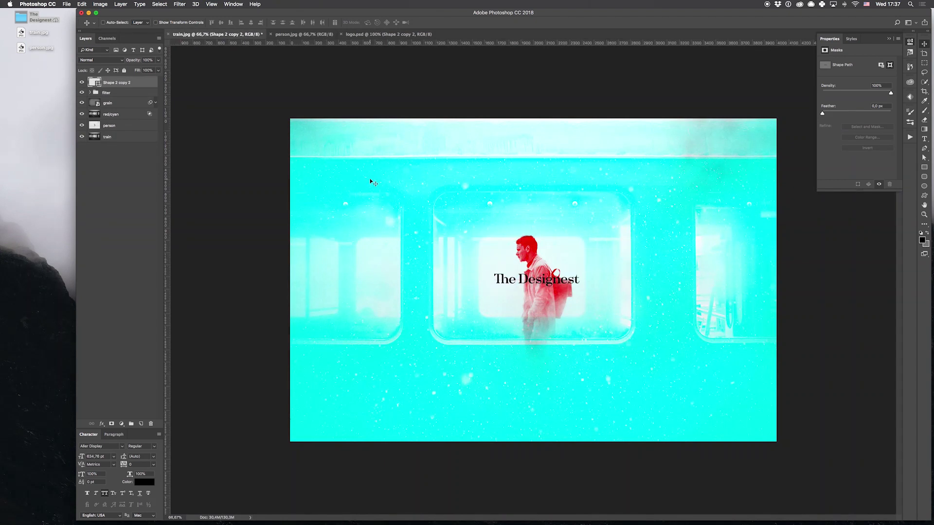
- Enlarge the logo to nearly the full width of the middle train window
key(super+t)
drag(579, 272, 636, 242)
key(Return)
key(super+t)
drag(635, 294, 628, 292)
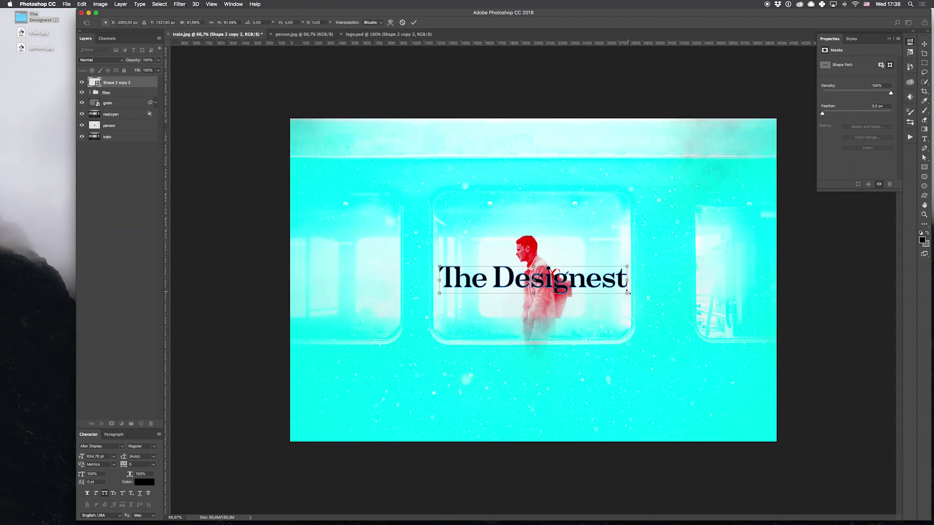
key(Return)
- Try a different fill color and position for the logo, and undo the attempt
double_click(95, 82)
drag(449, 319, 379, 263)
key(Return)
drag(605, 265, 339, 200)
key(super+alt+z)
key(super+alt+z)
- Scale the logo down to about two thirds of the middle train window's width
key(super+t)
key(Return)
key(super+t)
key(Return)
key(super+t)
key(Return)
key(super+t)
key(Return)
key(super+t)
key(Return)
key(v)
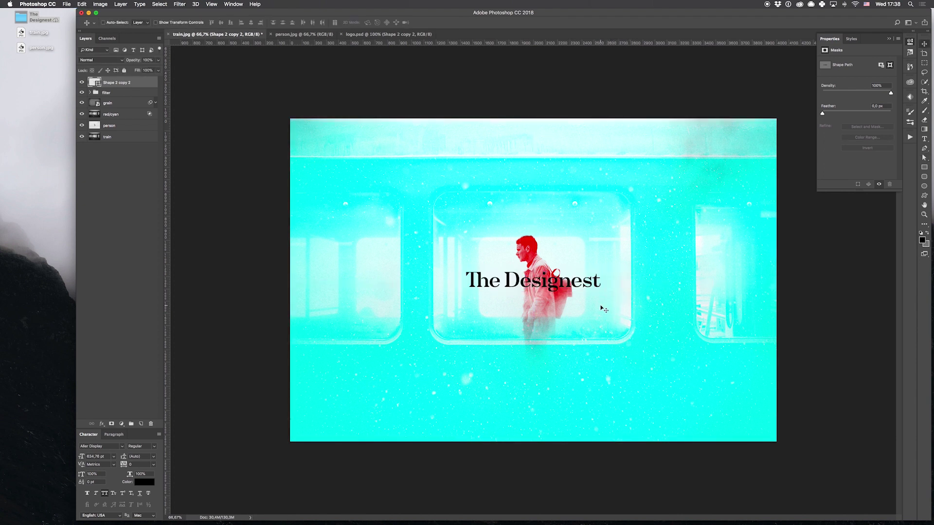
key(super+t)
drag(602, 292, 599, 291)
key(Return)
key(a)
key(v)
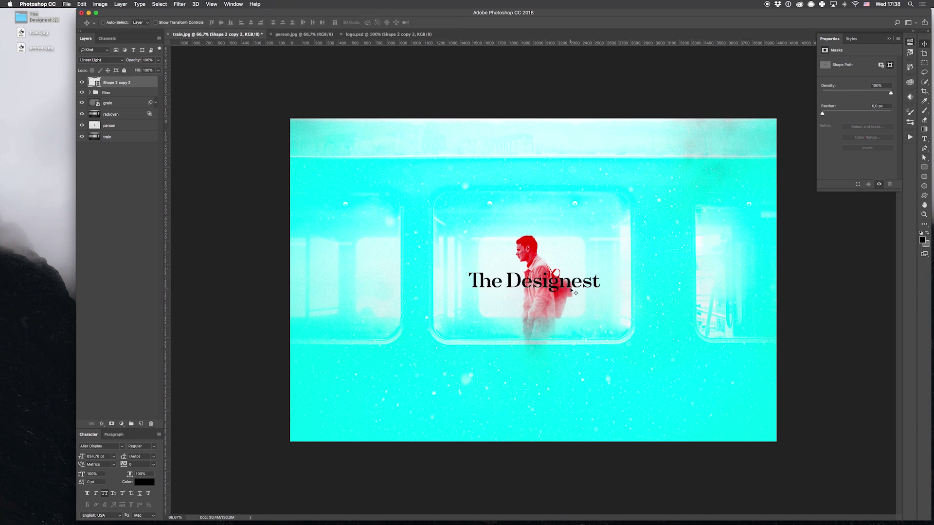
- Try other blend modes on the logo layer, return it to Normal and set its opacity to 70%
key(shift+plus)
key(shift+plus)
key(shift+plus)
key(shift+plus)
key(shift+plus)
key(shift+plus)
click(100, 60)
click(93, 6)
key(7)
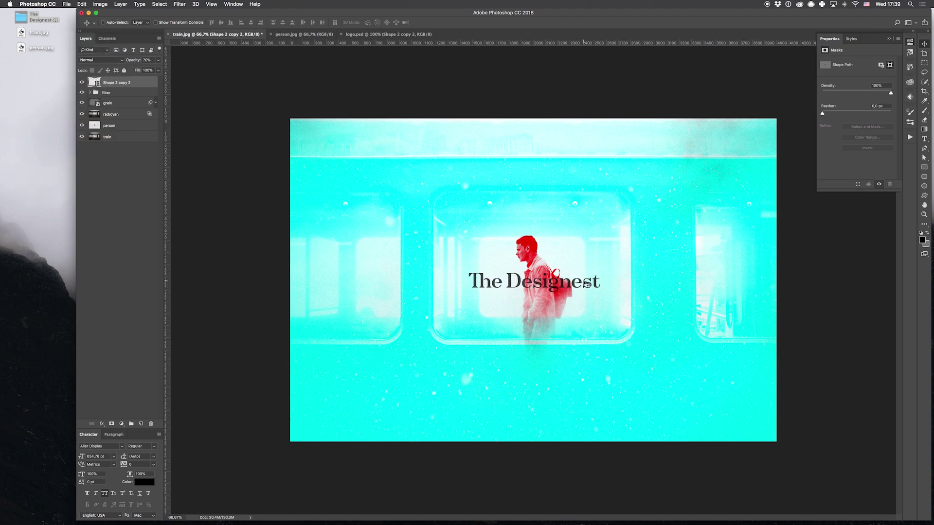